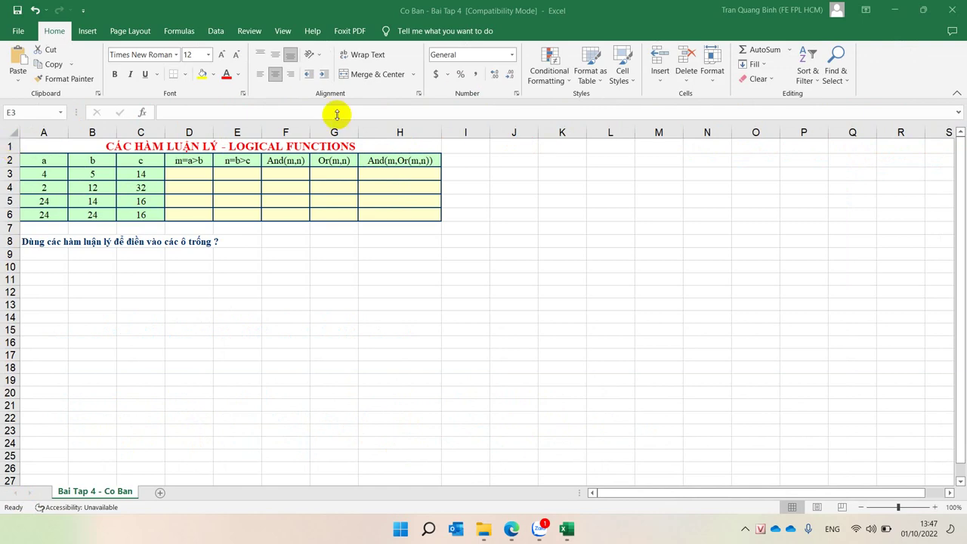
Select D3 and zoom the logical functions sheet to about 205%.
left_click(336, 163)
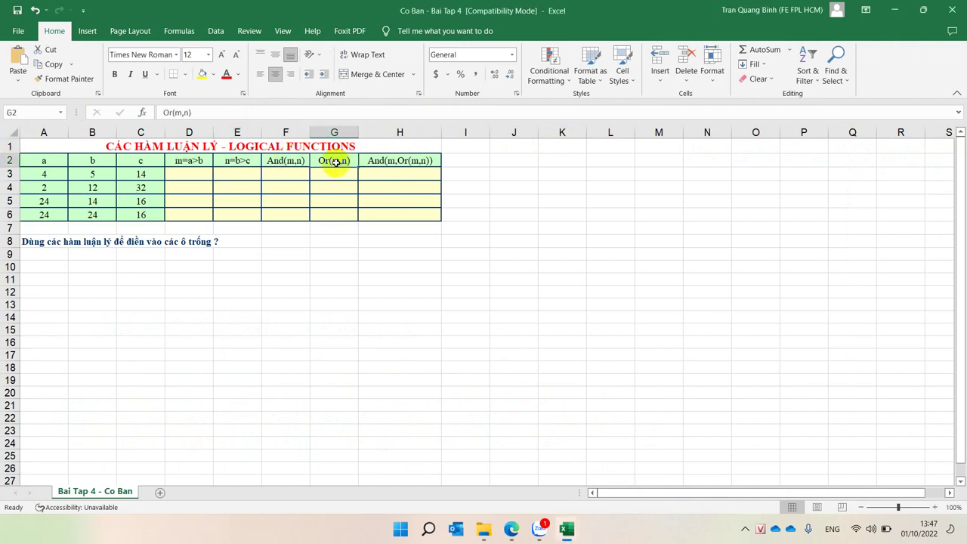
left_click(195, 173)
scroll(195, 174, "up", 5, "ctrl")
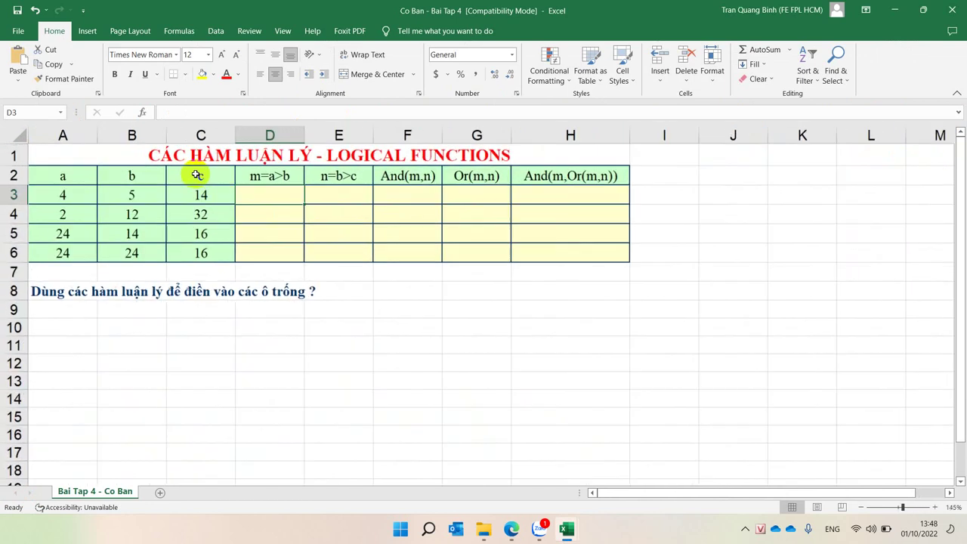
scroll(195, 174, "up", 3, "ctrl")
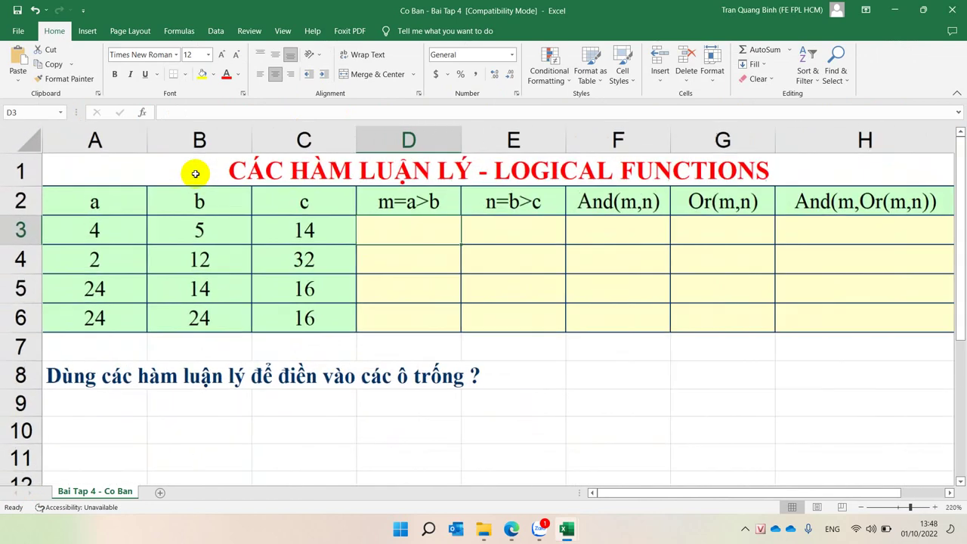
scroll(195, 174, "down", 1, "ctrl")
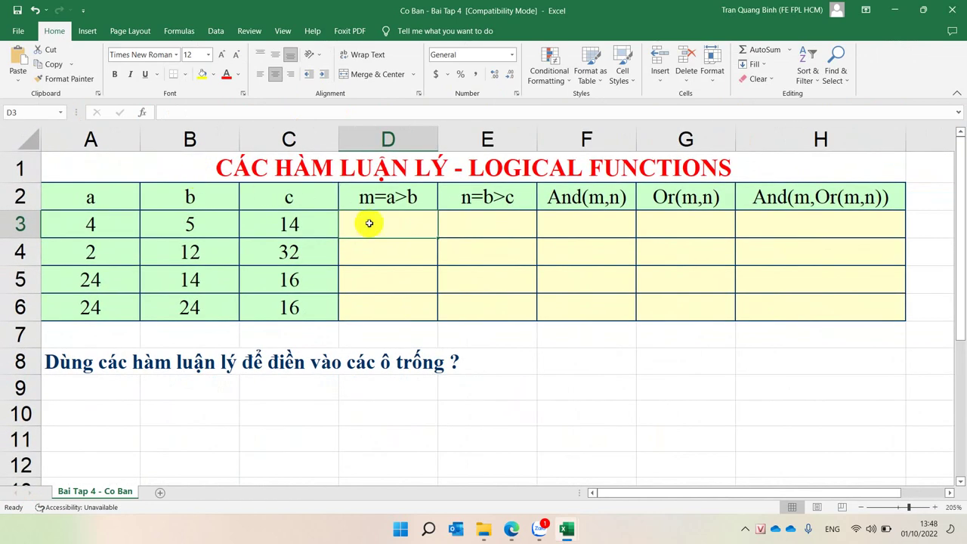
Enter the comparison formula =A3>B3 in D3, which returns FALSE.
left_click(368, 199)
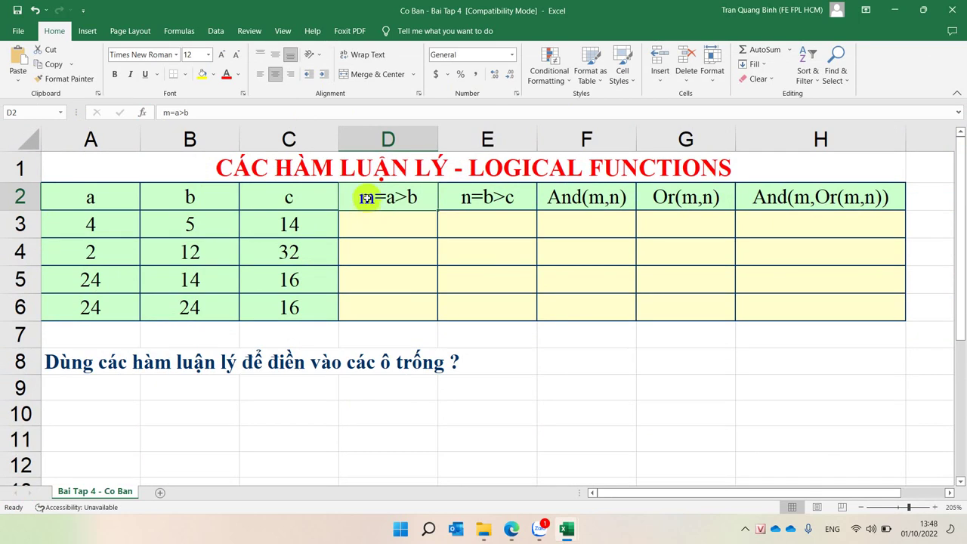
left_click(397, 223)
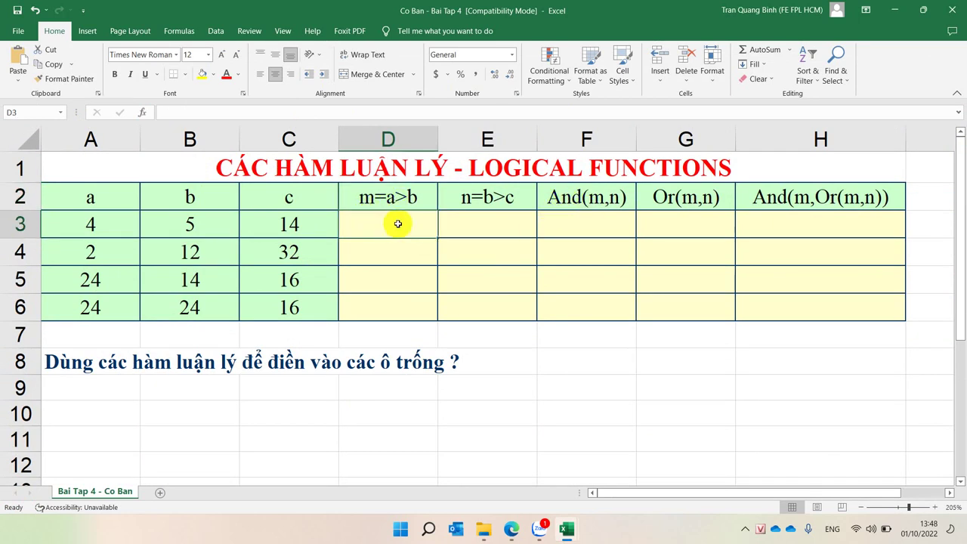
left_click(491, 225)
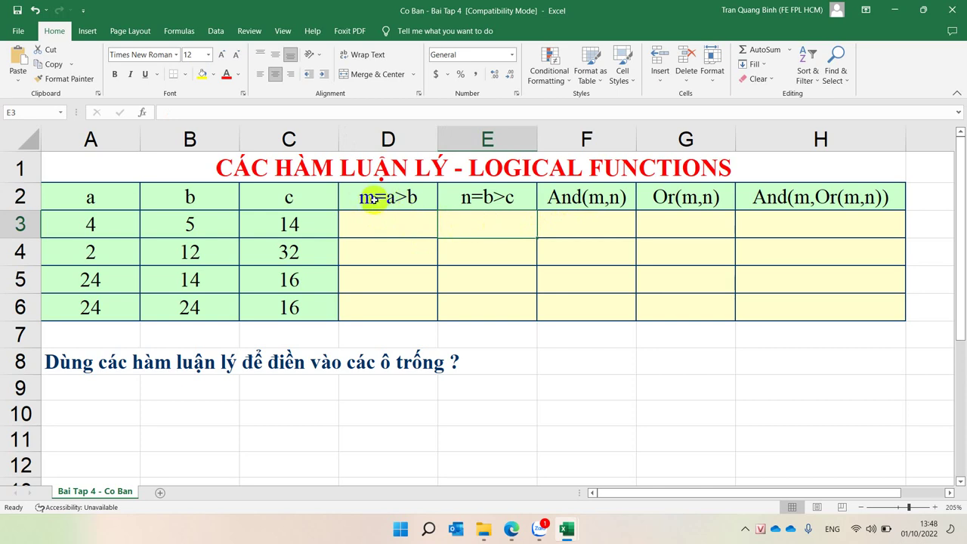
left_click(383, 224)
type("=")
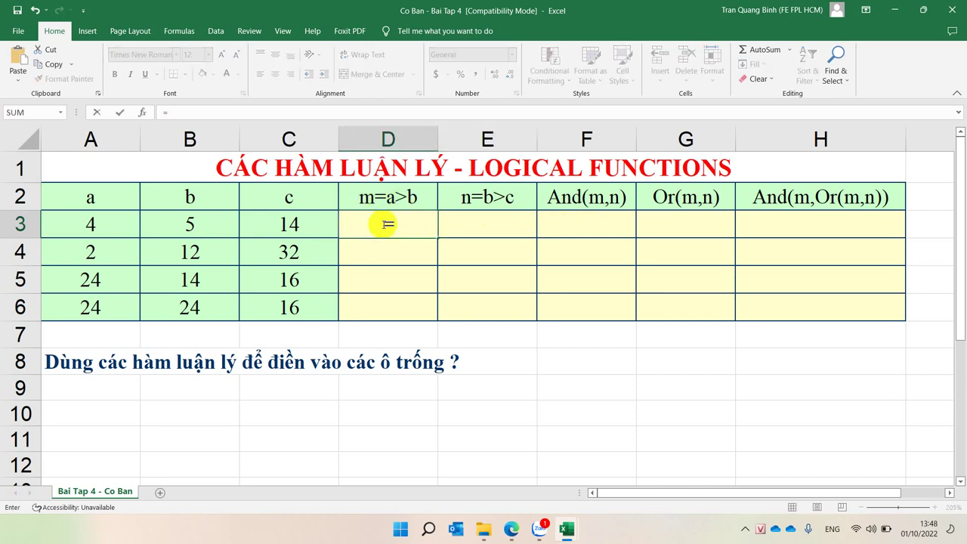
left_click(113, 225)
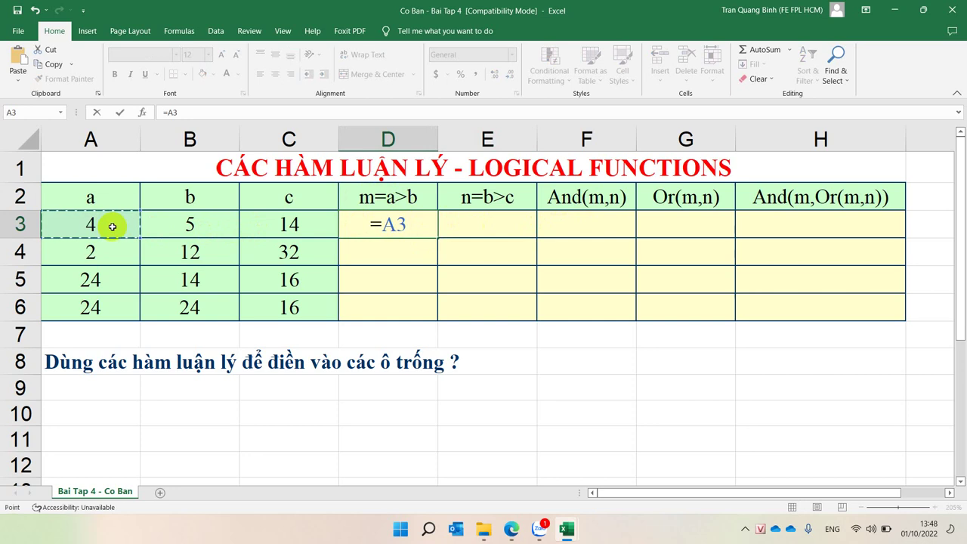
type(">")
left_click(185, 224)
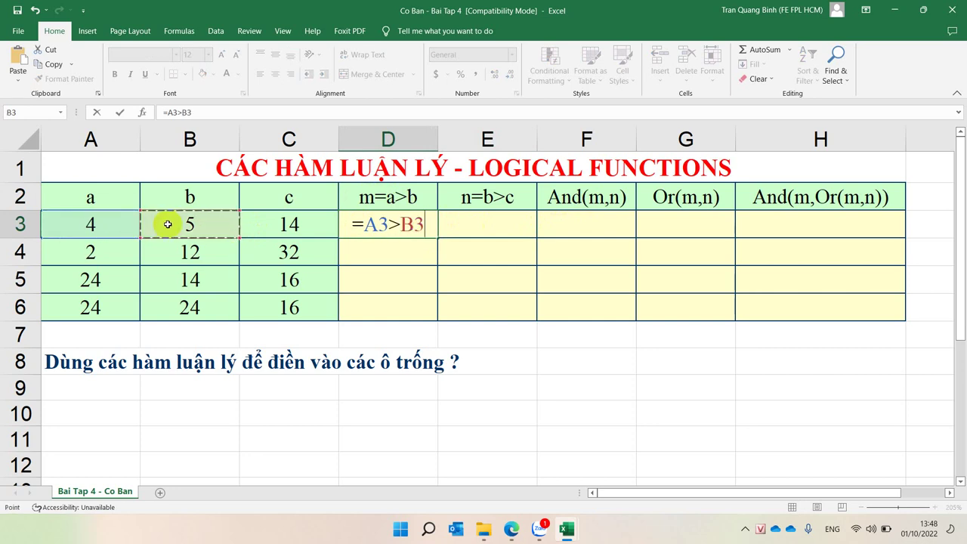
key("Return")
Enter the comparison formula =B3>C3 in E3, which also returns FALSE.
left_click(472, 222)
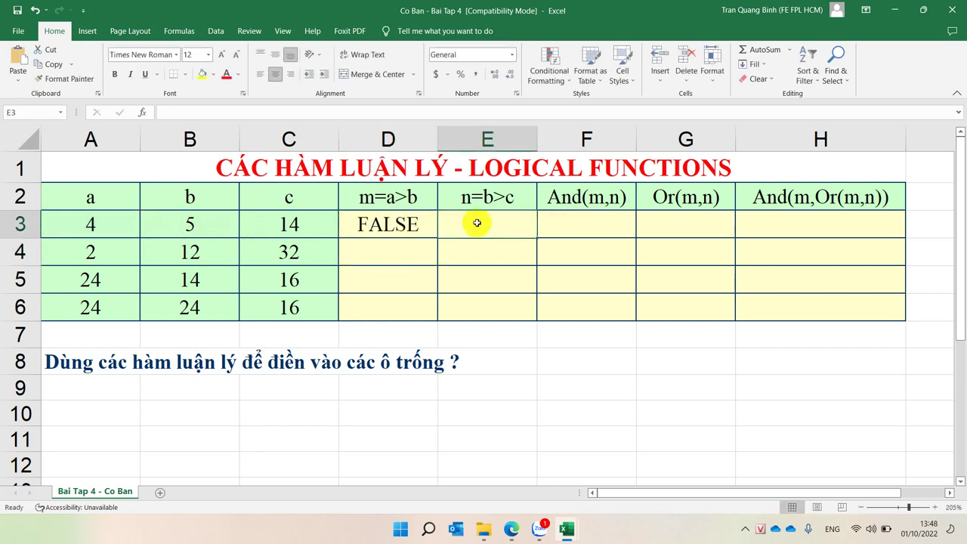
type("=")
left_click(193, 230)
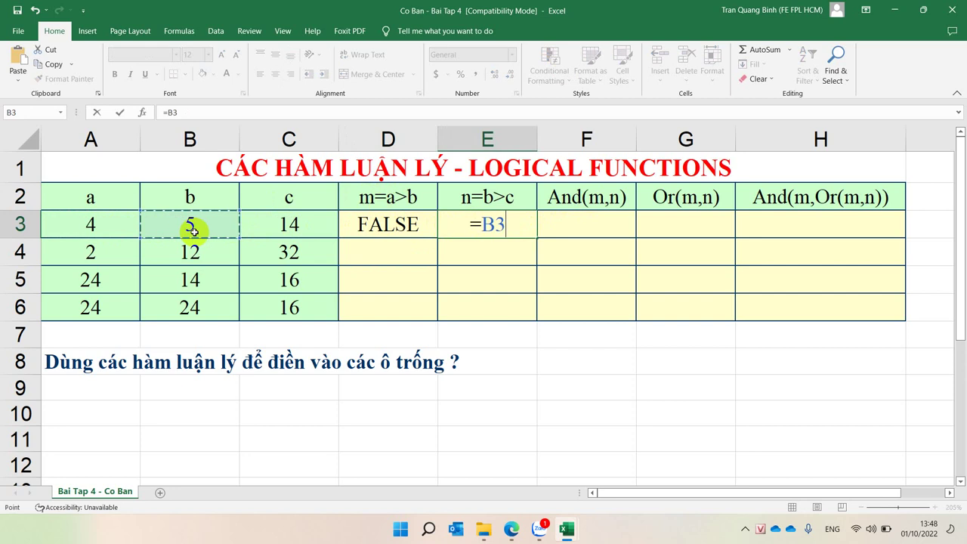
type(">")
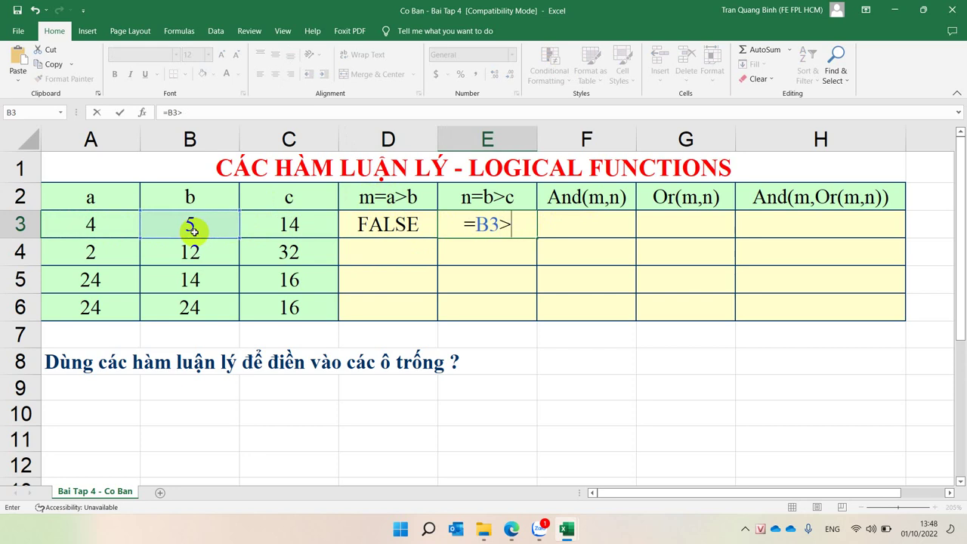
left_click(267, 215)
key("Return")
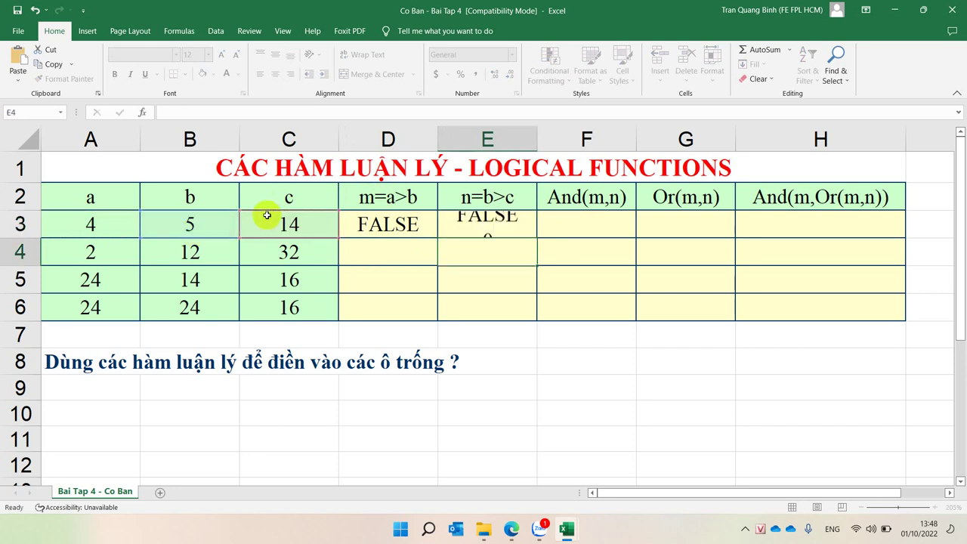
left_click(571, 197)
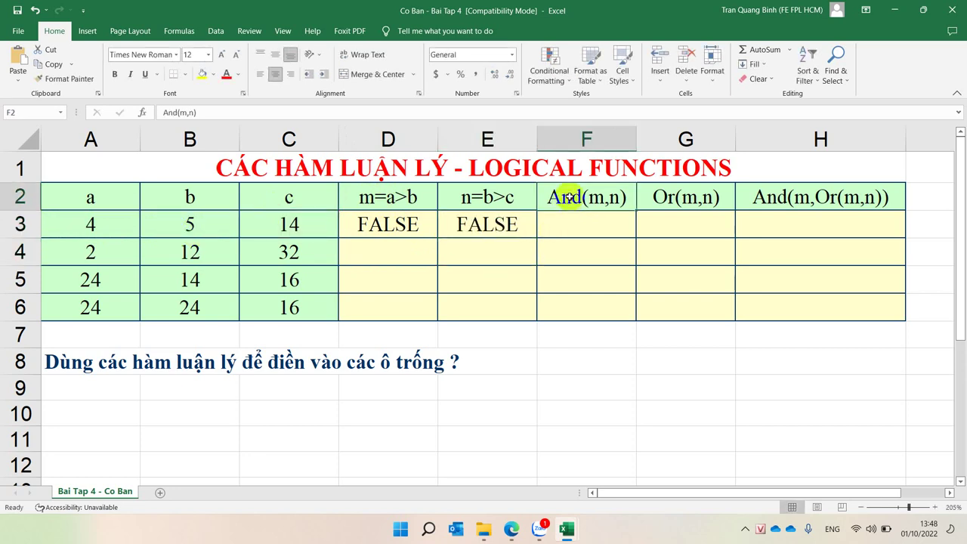
left_click(303, 409)
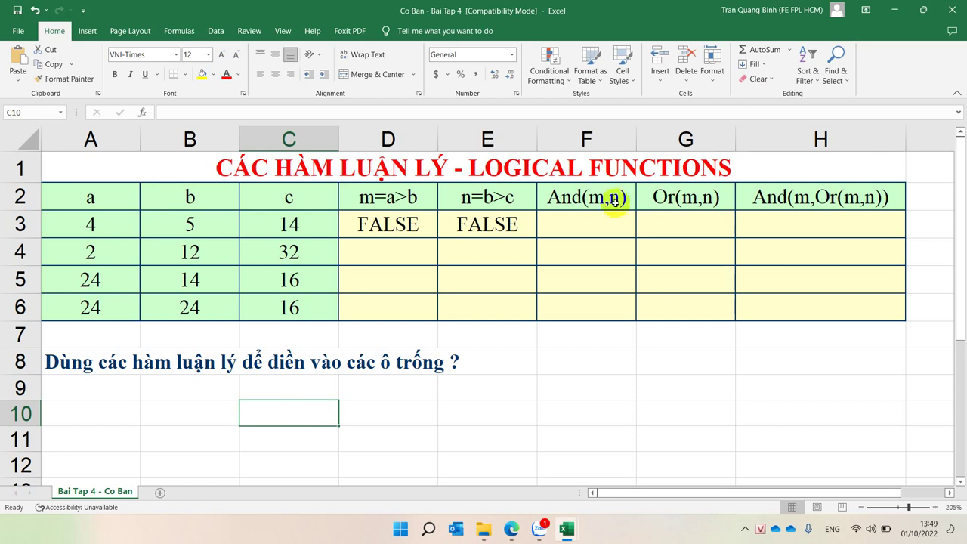
Start an AND formula in F3, then discard the incorrect entry.
left_click(590, 223)
double_click(591, 223)
type("=")
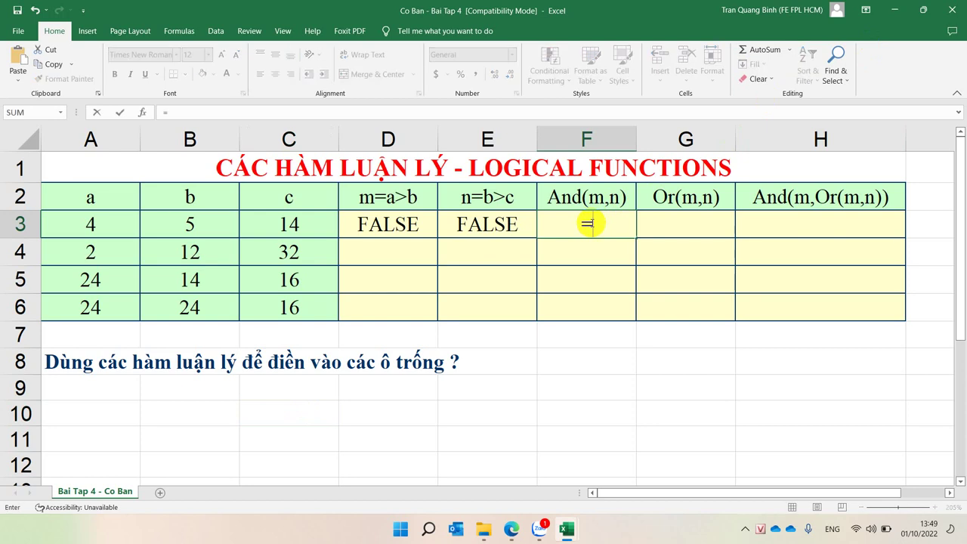
type("and")
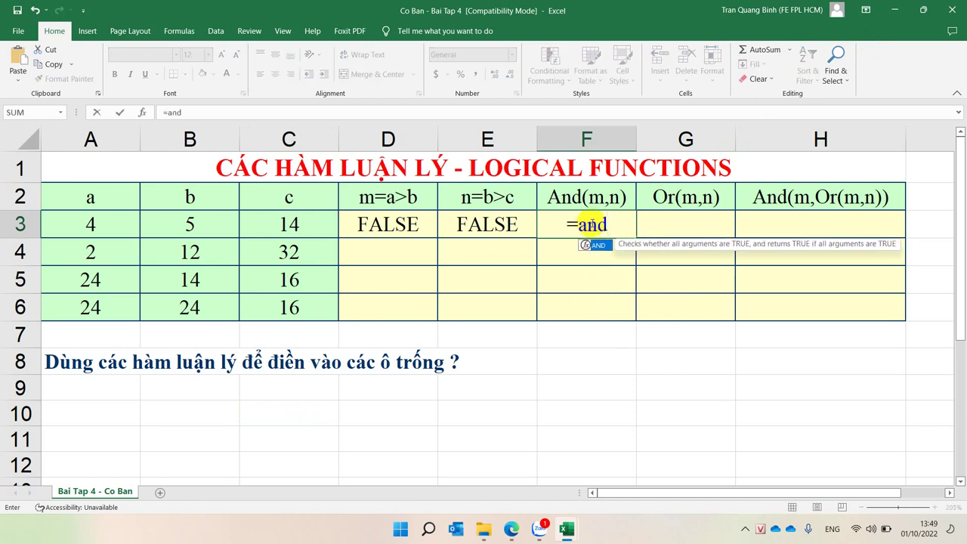
type("(")
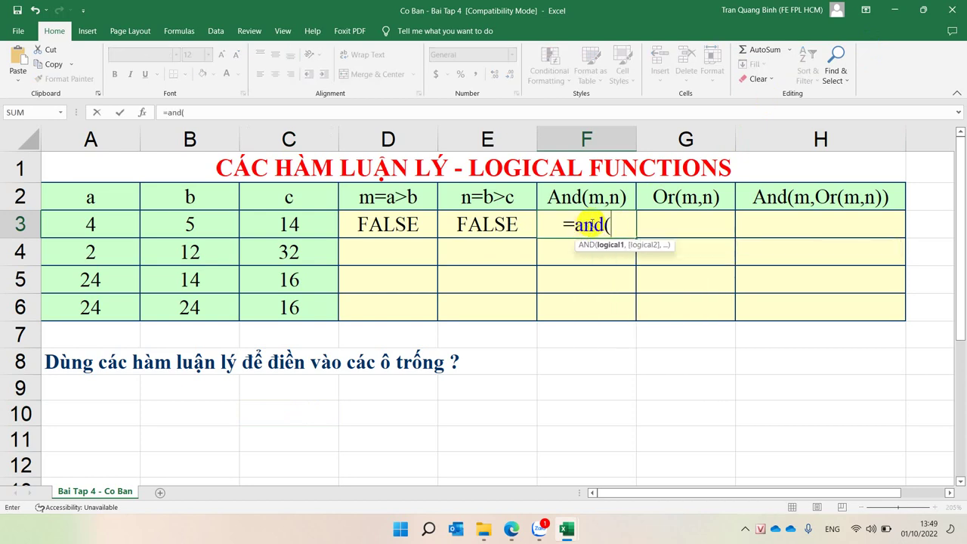
key("BackSpace")
key("BackSpace")
key("BackSpace")
key("BackSpace")
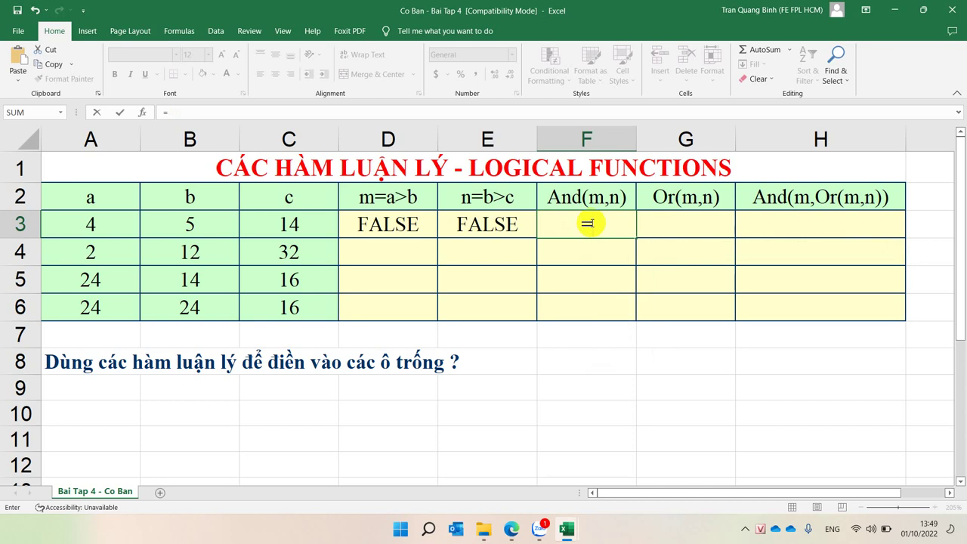
left_click(378, 224)
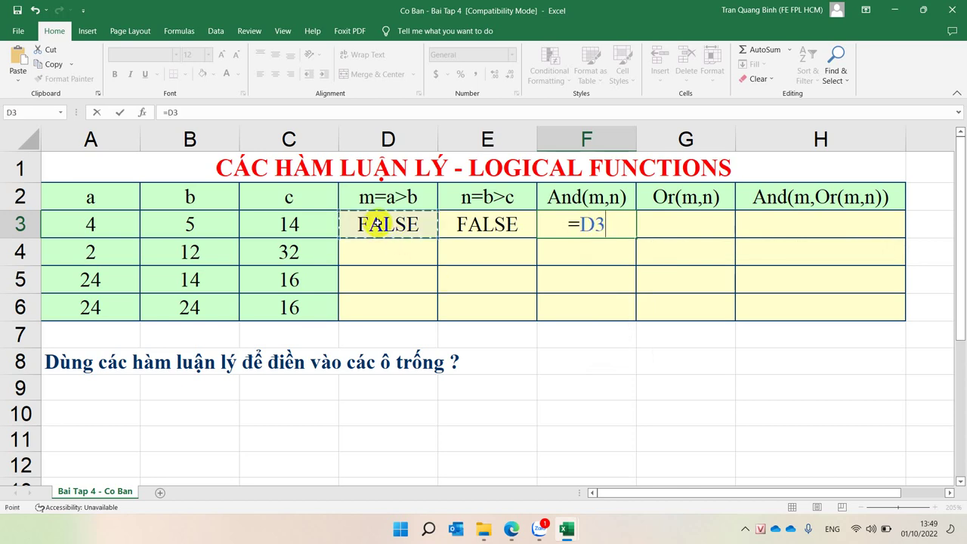
type(" and")
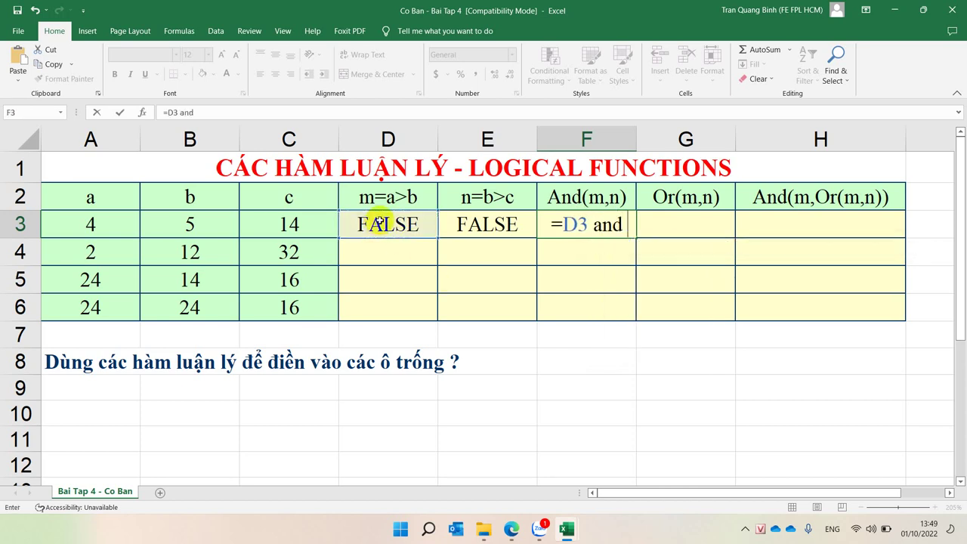
left_click(501, 225)
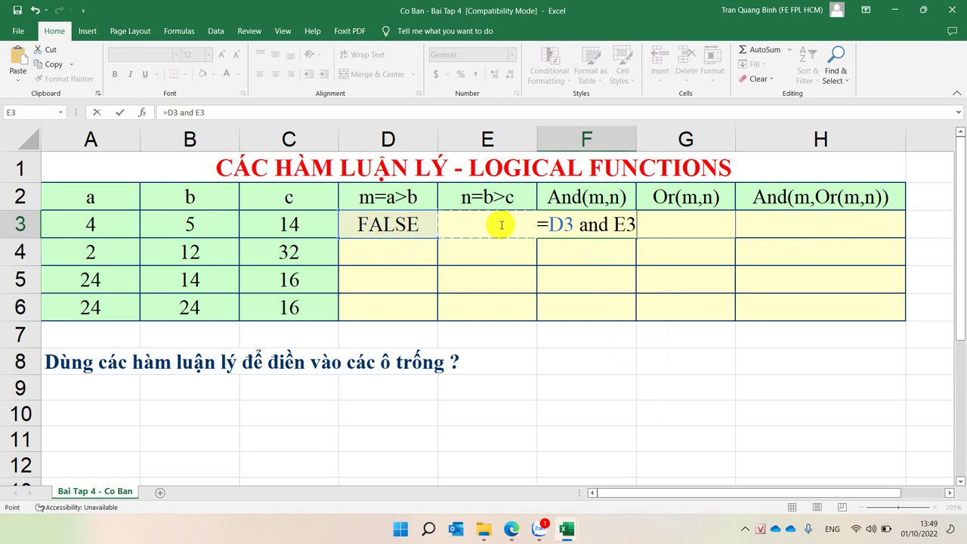
key("Escape")
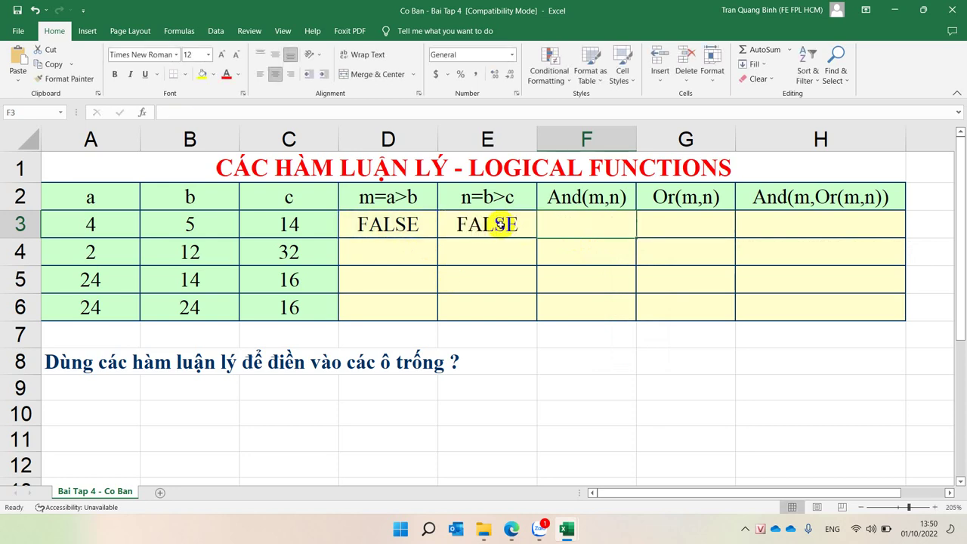
Enter =AND(D3,E3) in F3, returning FALSE.
type("=and")
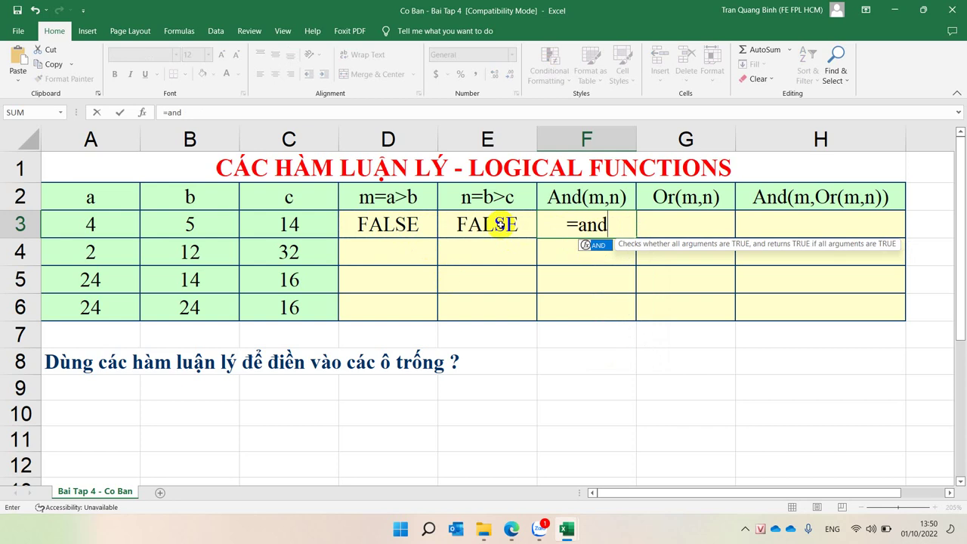
type("(")
left_click(404, 224)
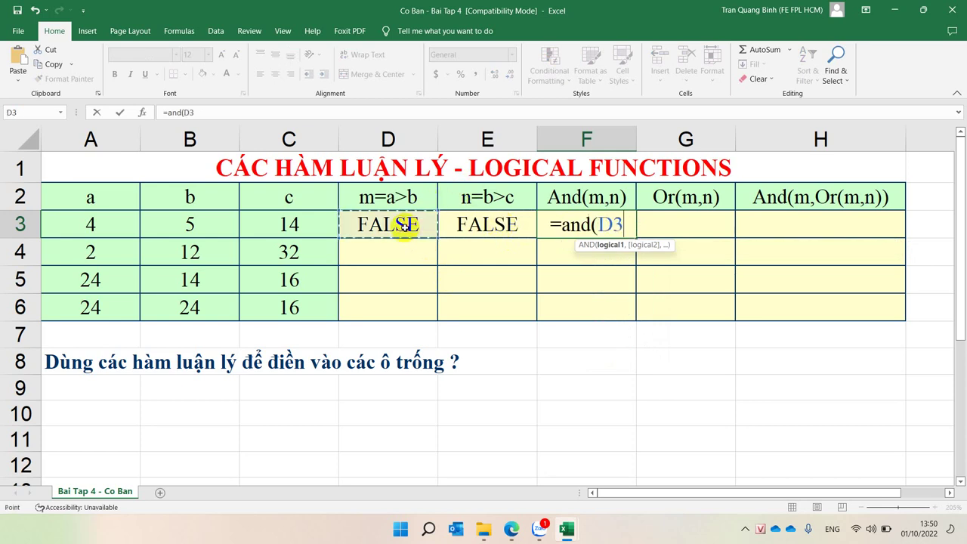
type(",")
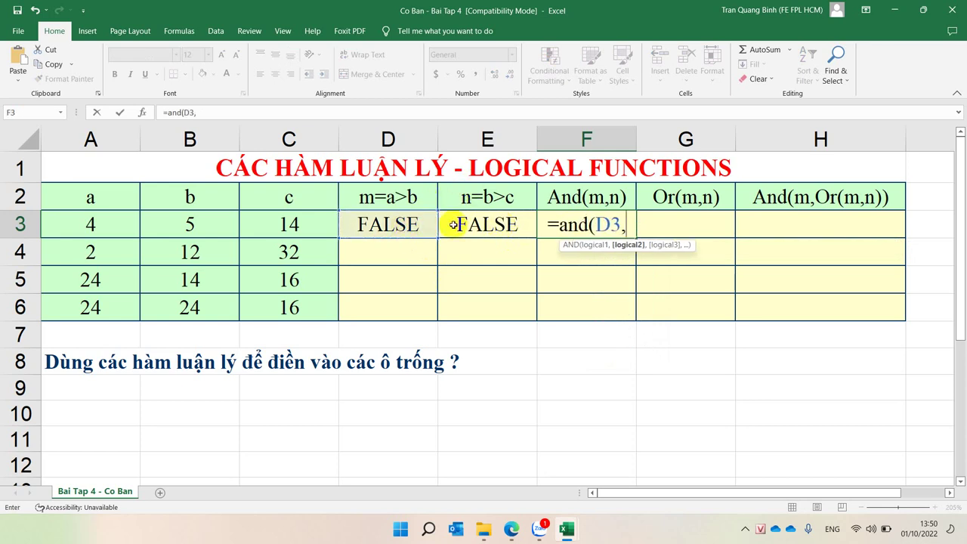
left_click(465, 224)
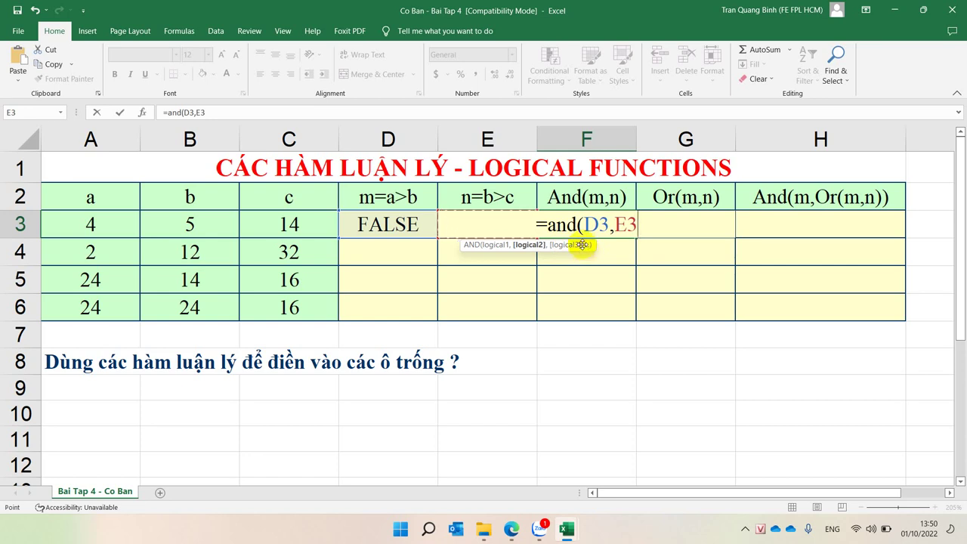
key("Return")
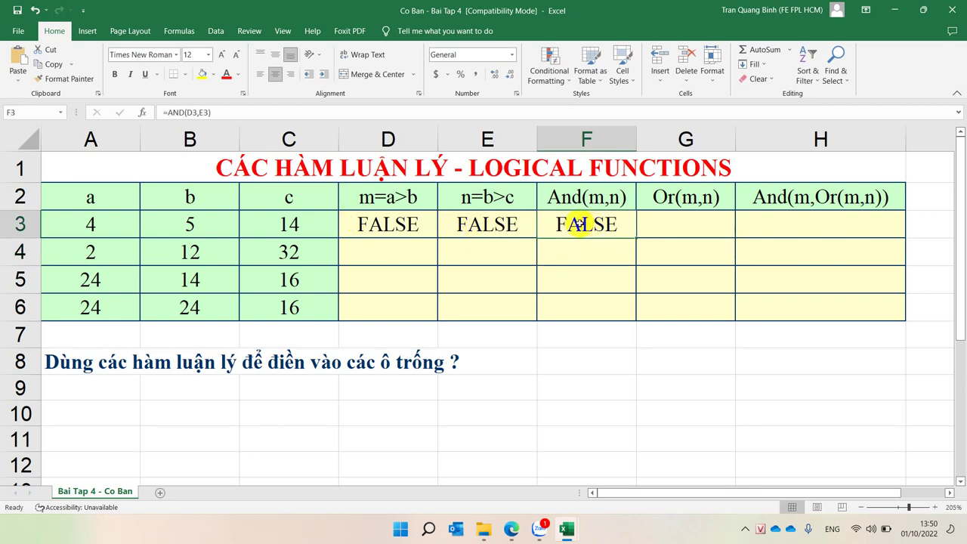
Enter =OR(D3:E3) in G3, returning FALSE.
left_click_drag(408, 226, 451, 230)
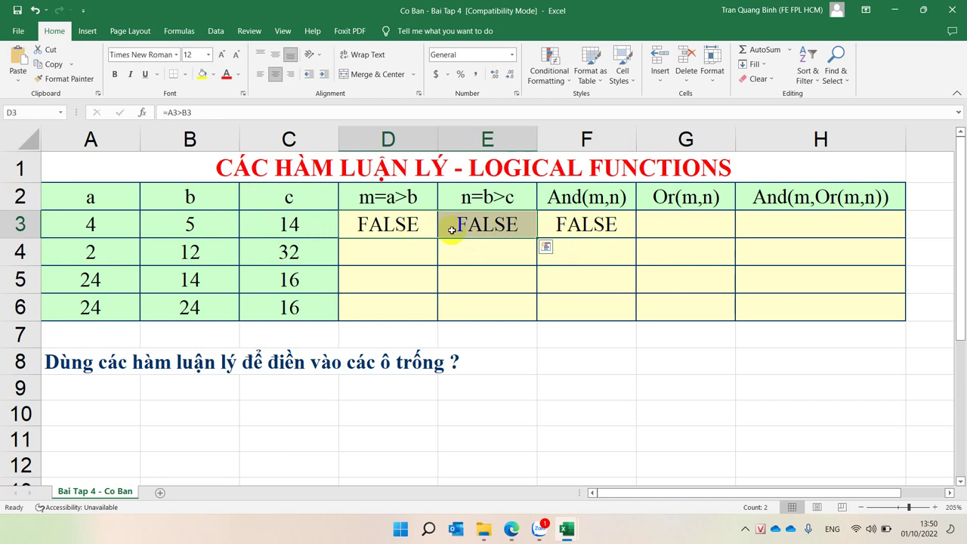
left_click(680, 226)
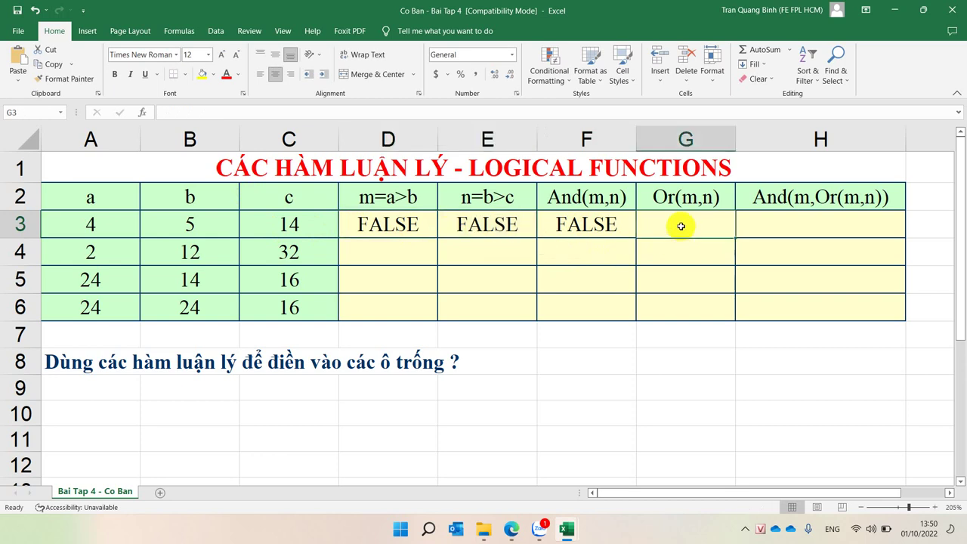
type("=or")
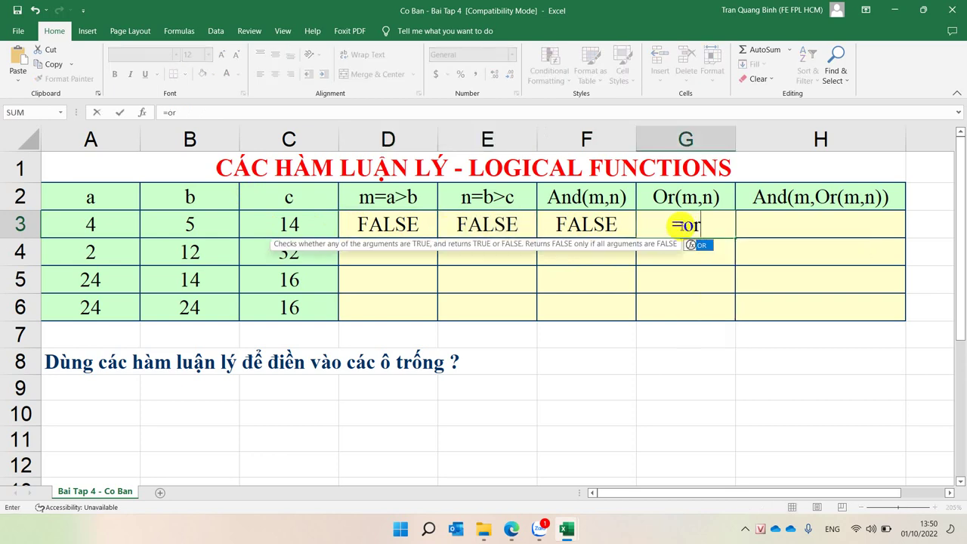
type("(")
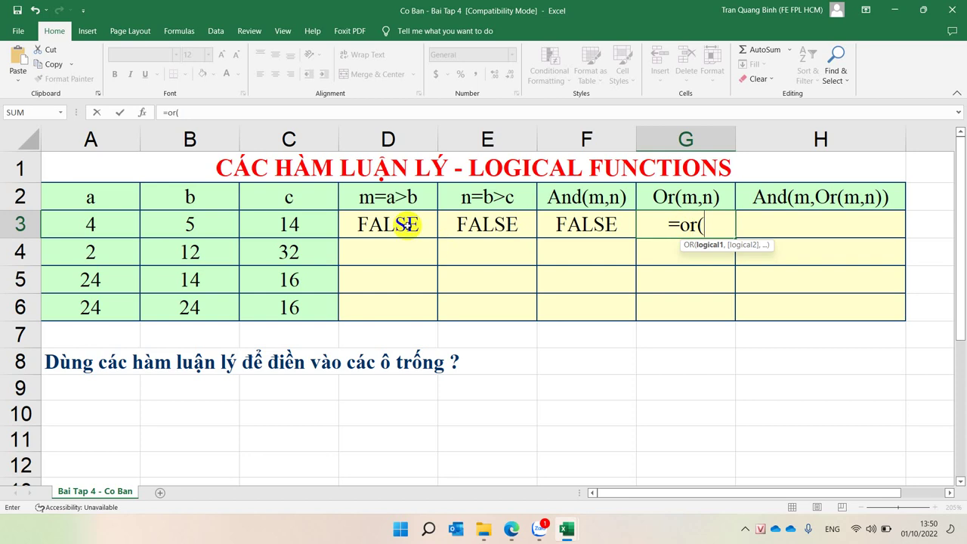
left_click_drag(407, 225, 452, 226)
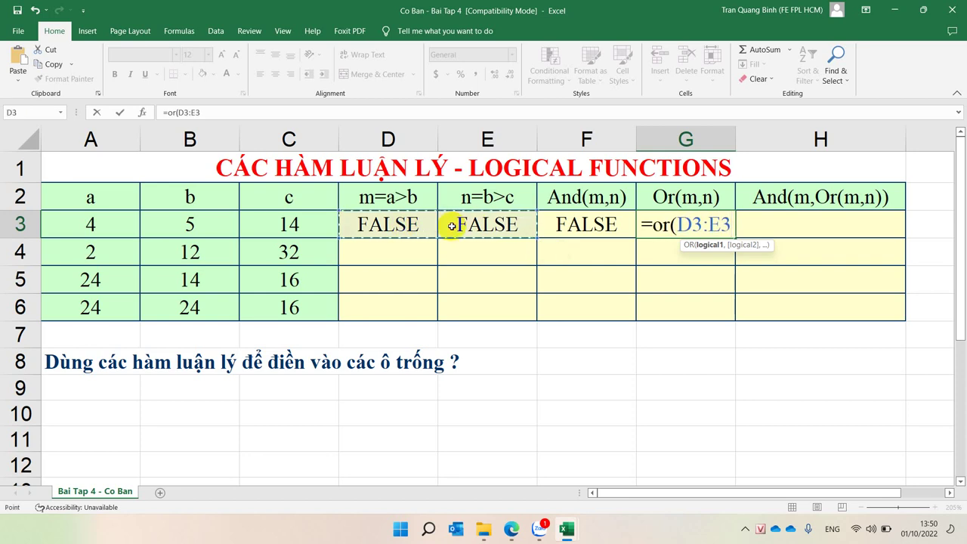
key("Return")
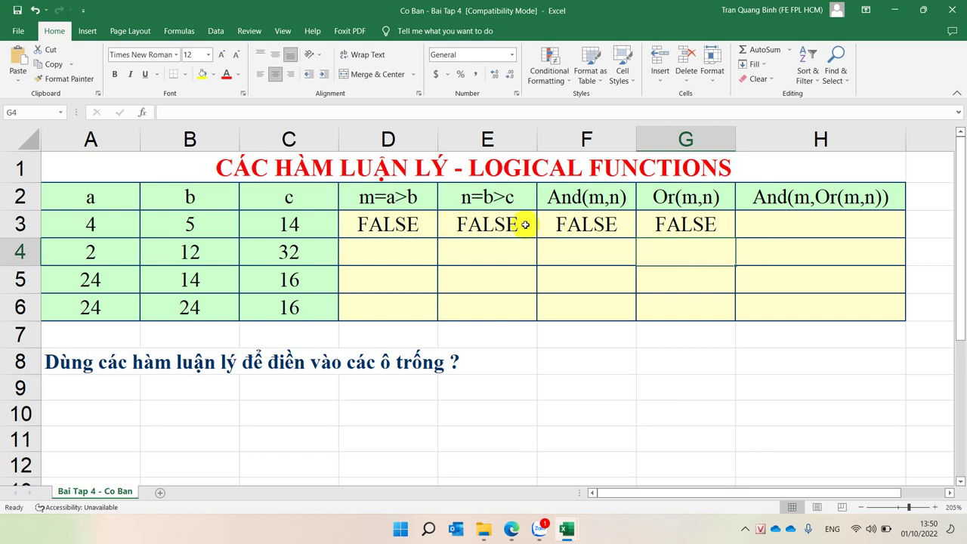
Enter the nested formula =AND(D3,OR(D3,E3)) in H3, returning FALSE.
left_click(786, 221)
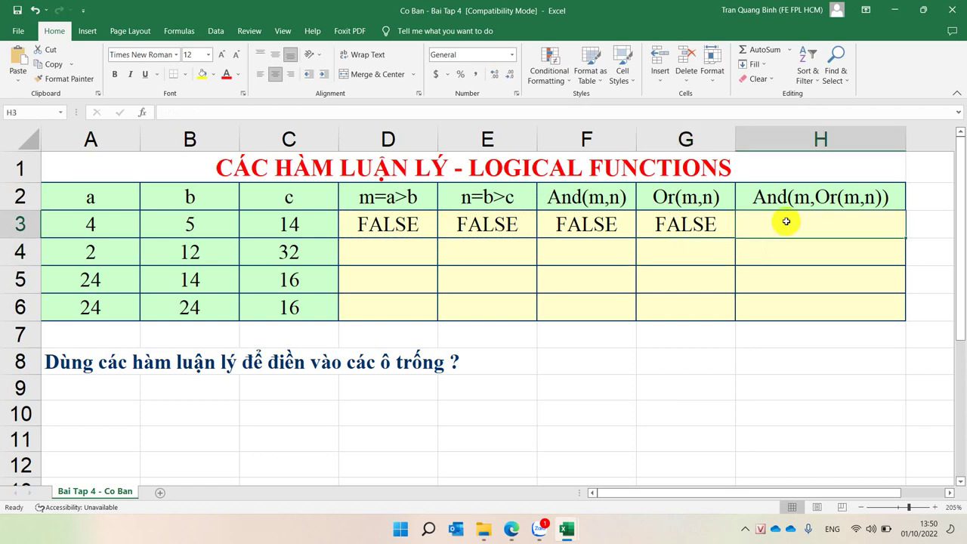
type("=")
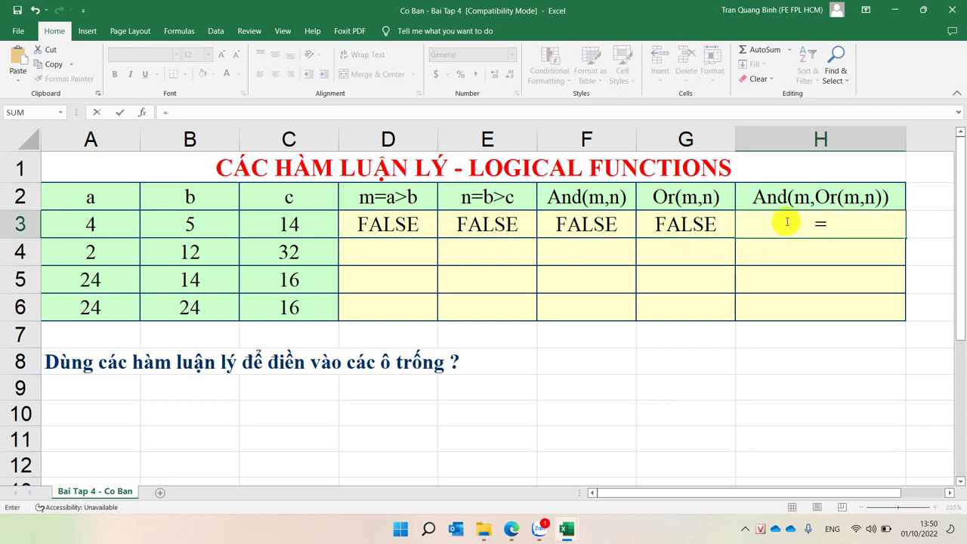
type("and(")
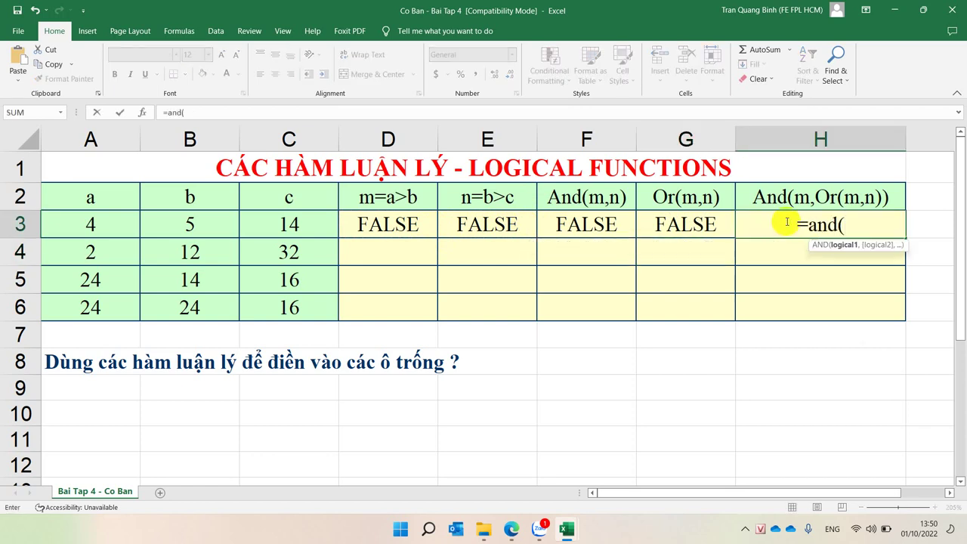
type(")")
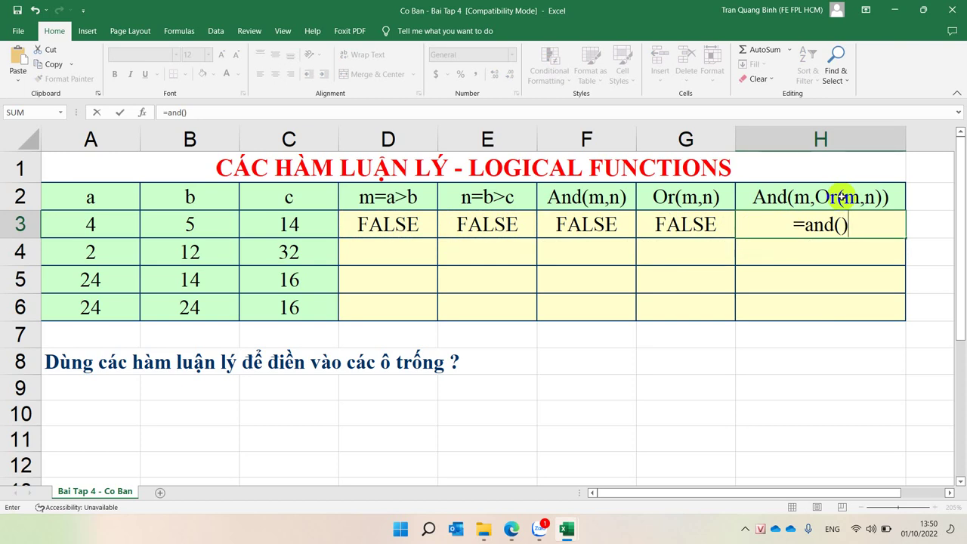
left_click(840, 225)
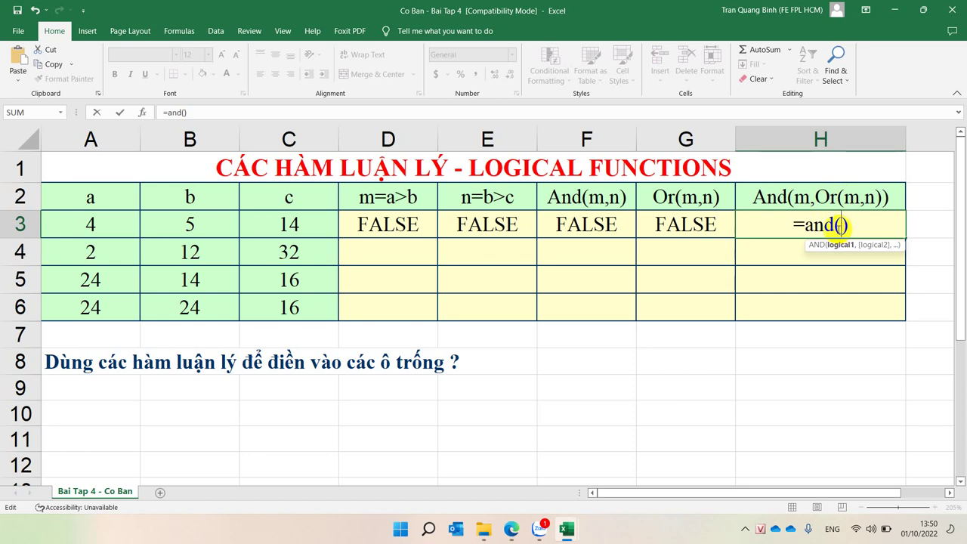
left_click(399, 228)
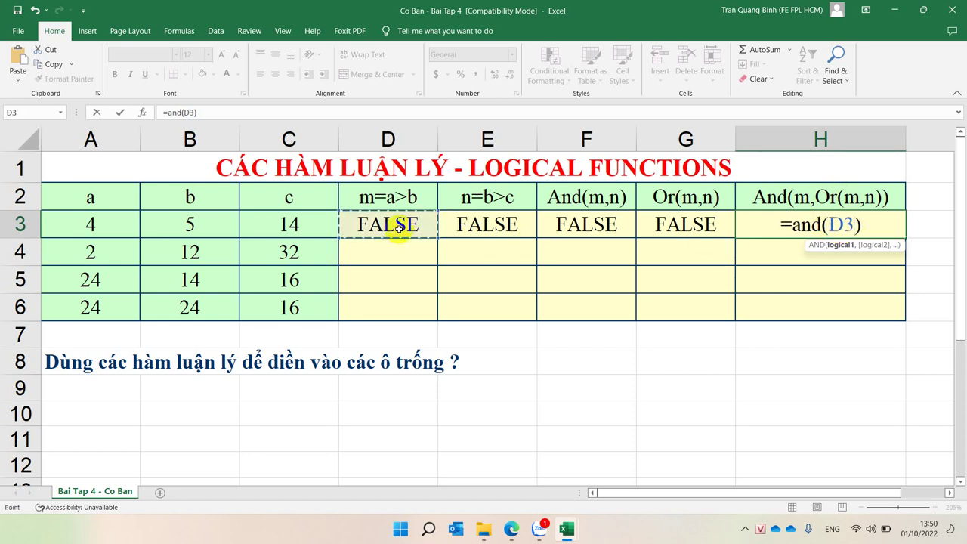
type(",")
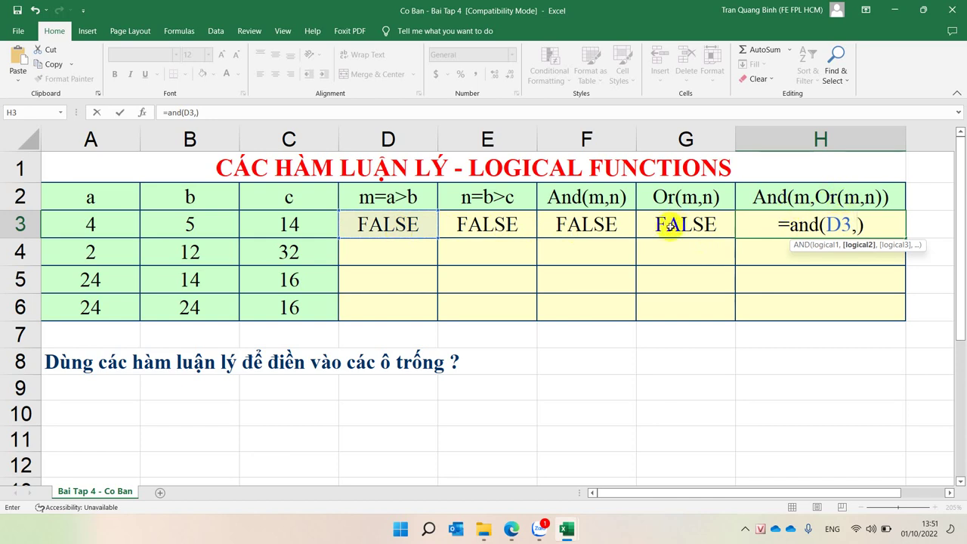
type("o")
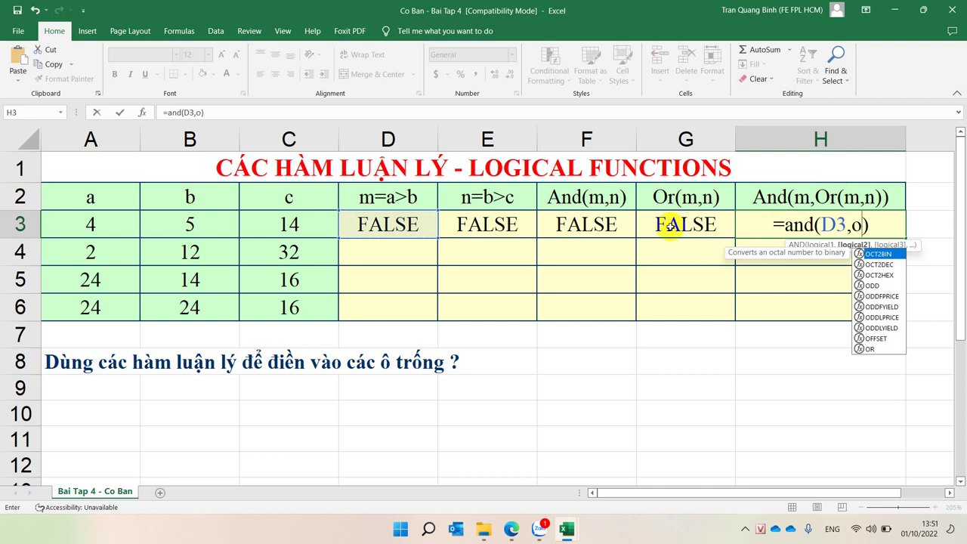
type("r")
type("(")
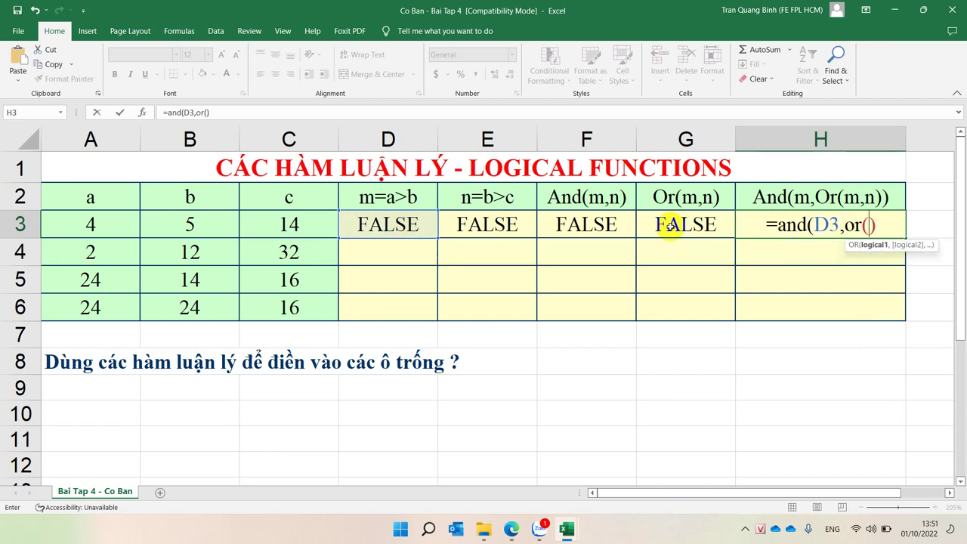
type(")")
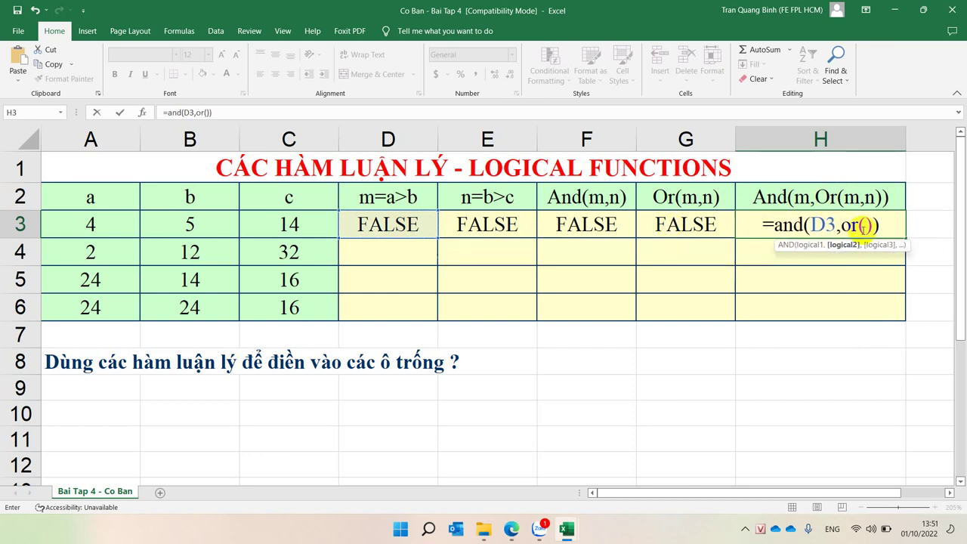
left_click(862, 225)
left_click(387, 221)
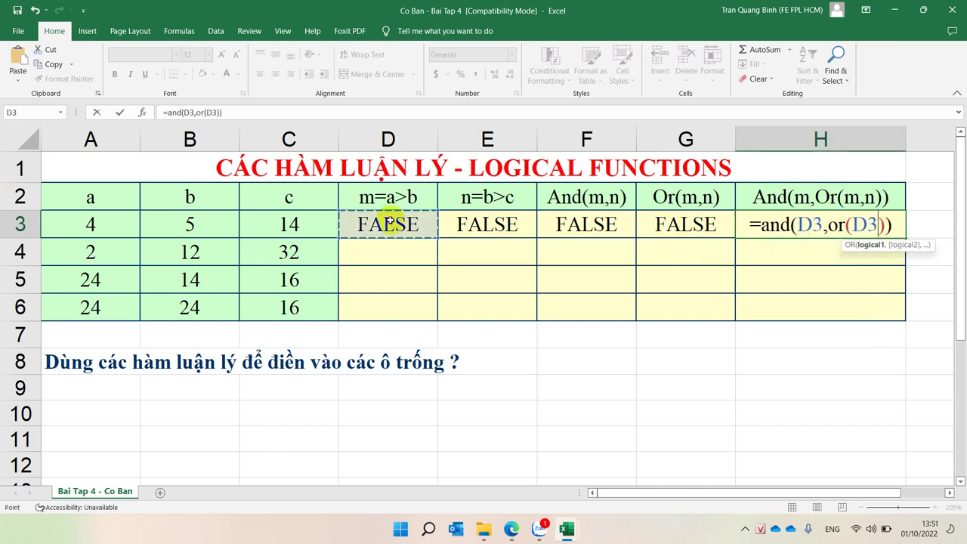
type(",")
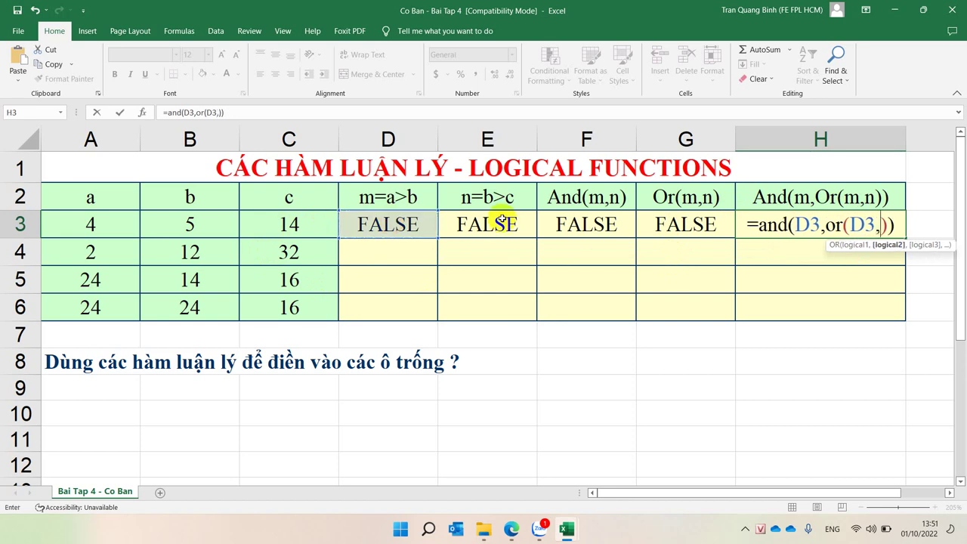
left_click(489, 225)
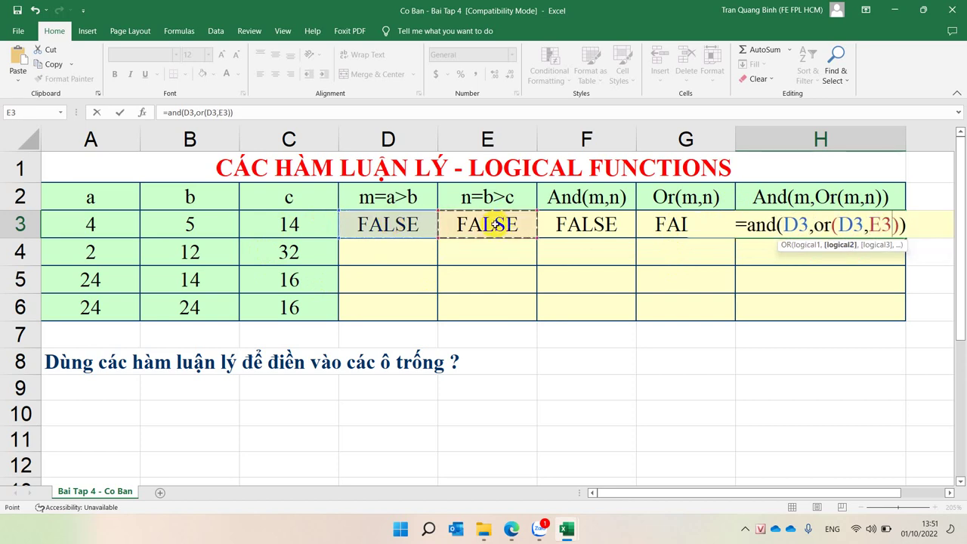
key("Return")
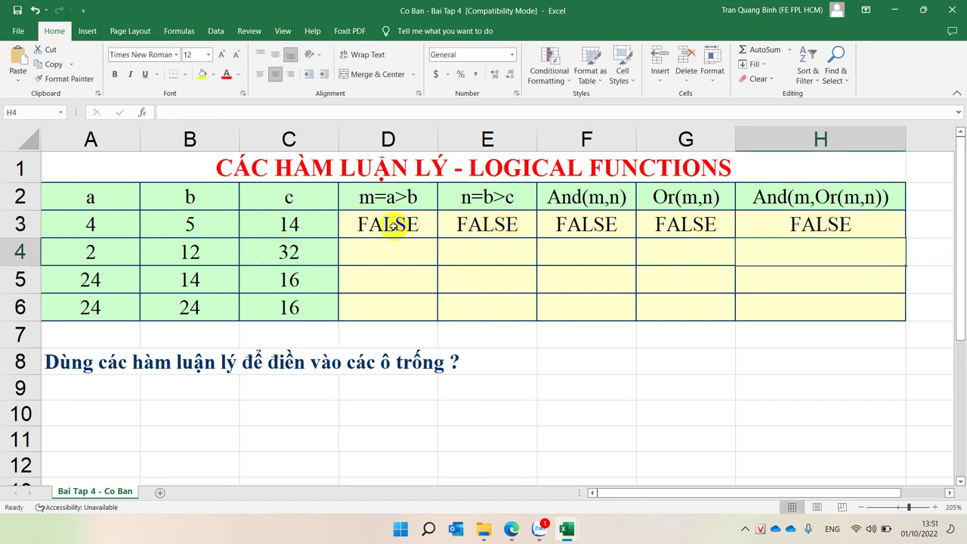
left_click(89, 223)
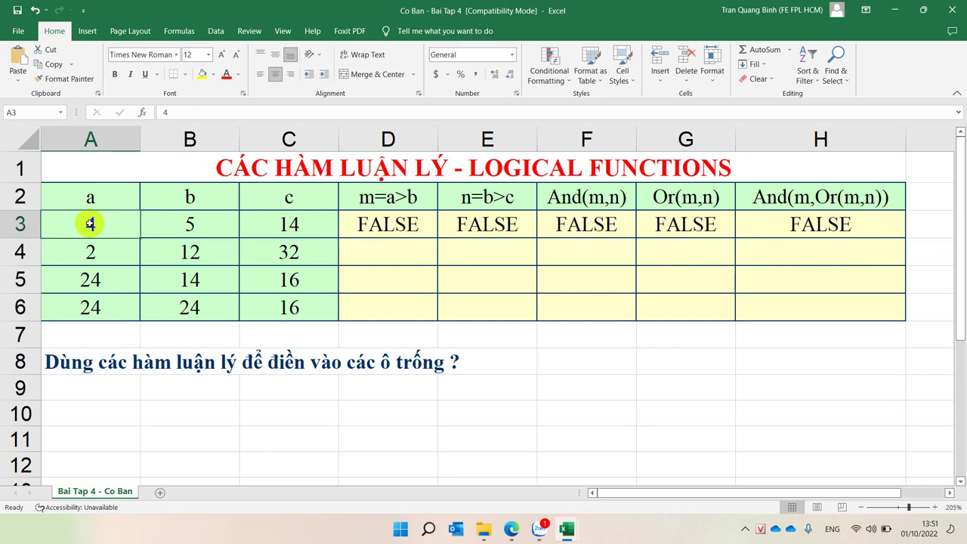
type("6")
key("Return")
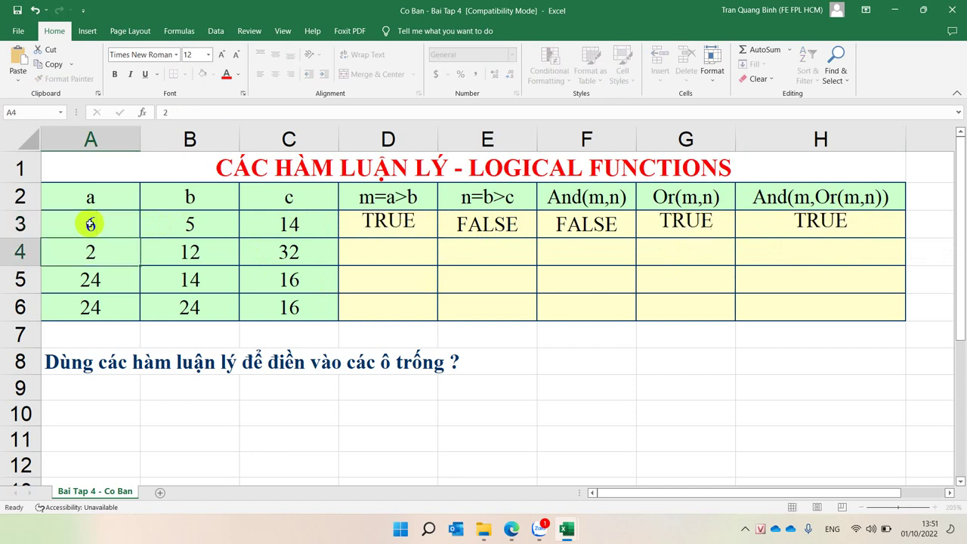
left_click(393, 222)
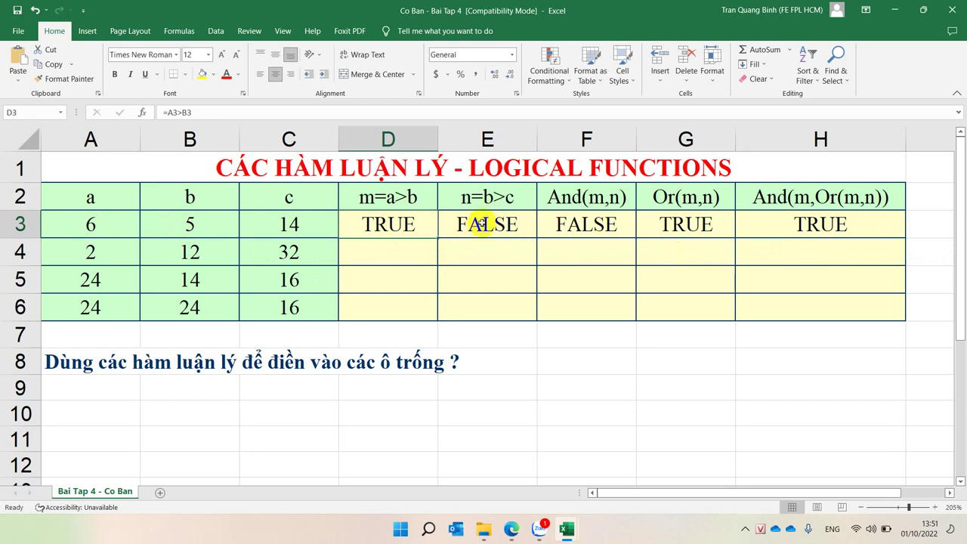
left_click(480, 225)
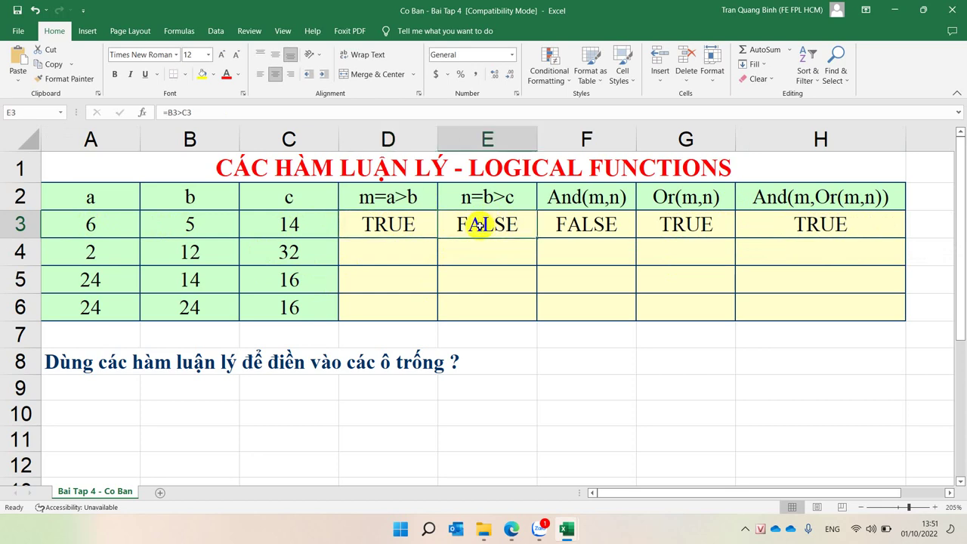
left_click(572, 223)
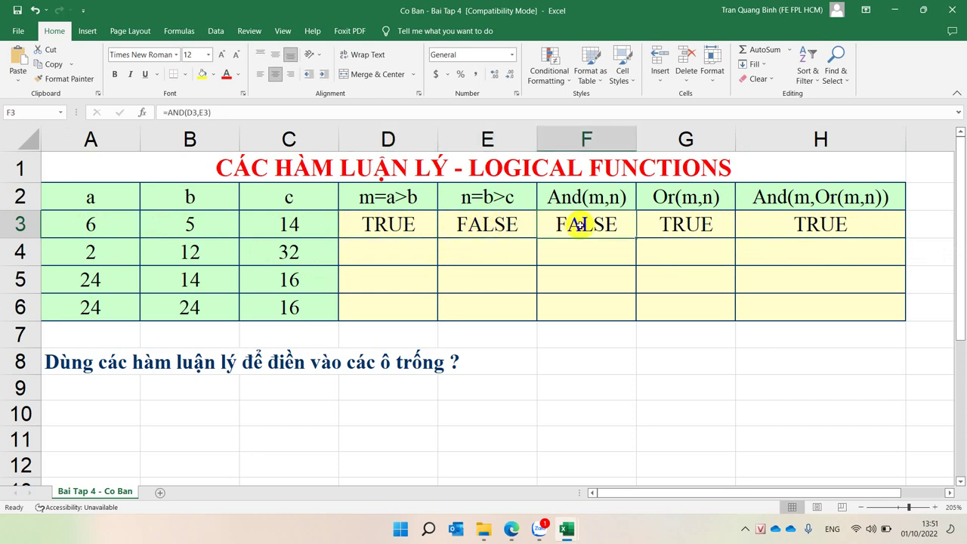
left_click(396, 224)
left_click(464, 225)
left_click(579, 225)
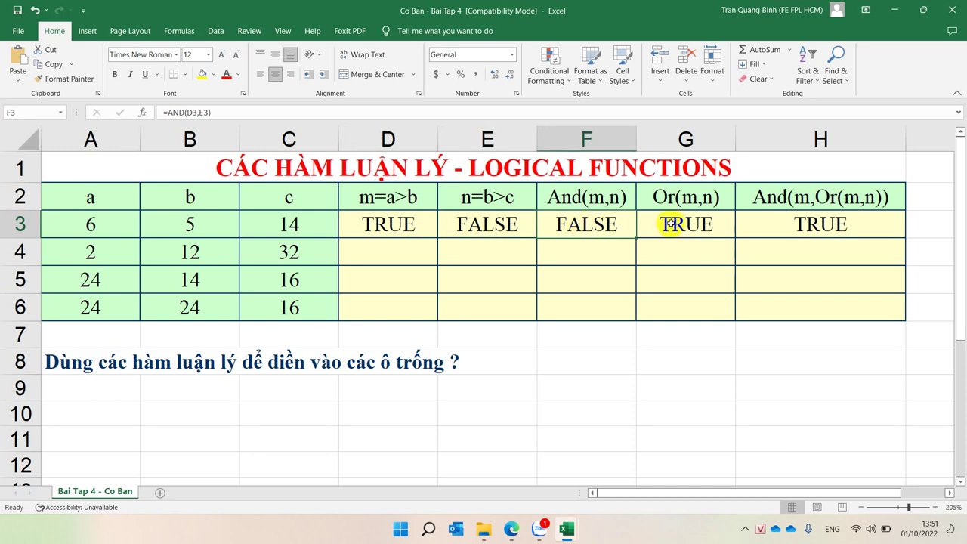
left_click(394, 224)
left_click(468, 224)
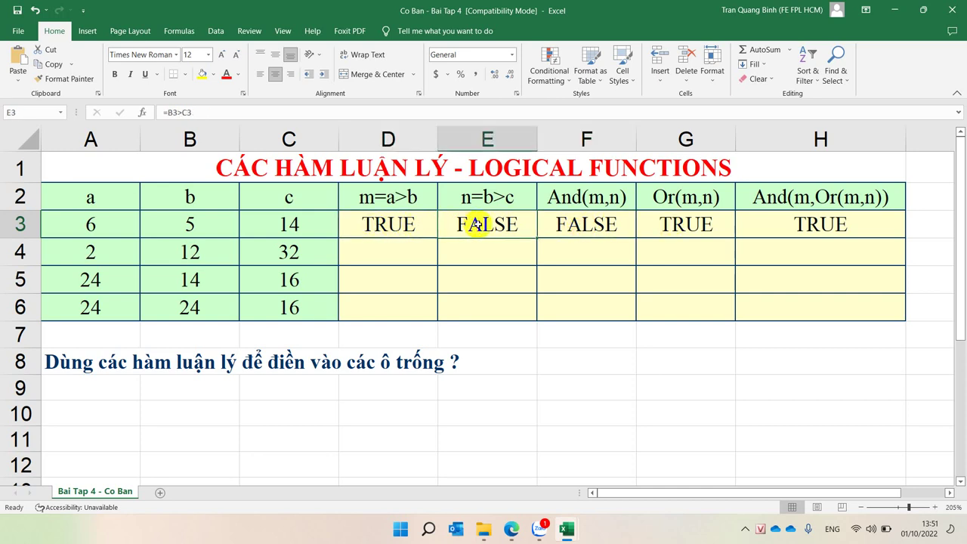
Fill the D3:H3 formulas down through row 6 and select the D3:H6 results.
left_click(663, 225)
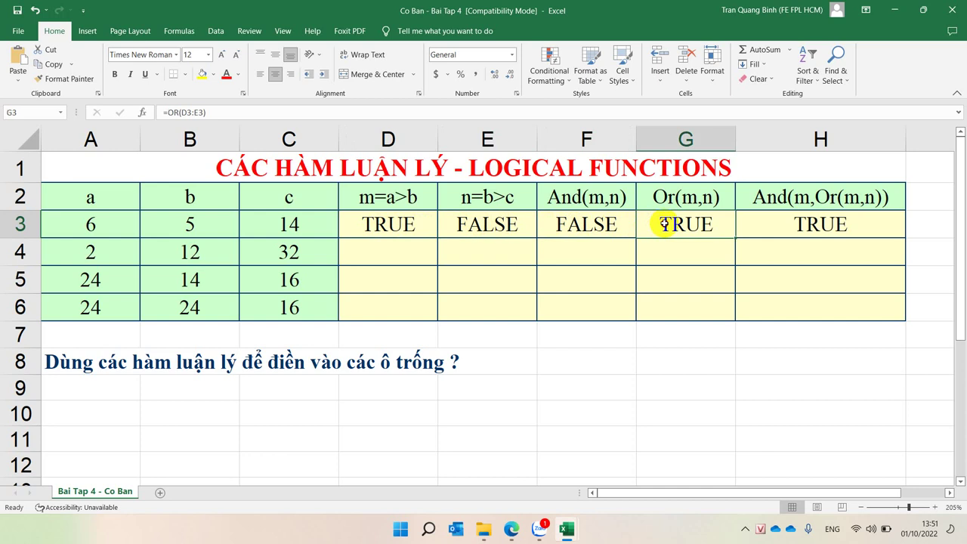
left_click_drag(404, 227, 899, 234)
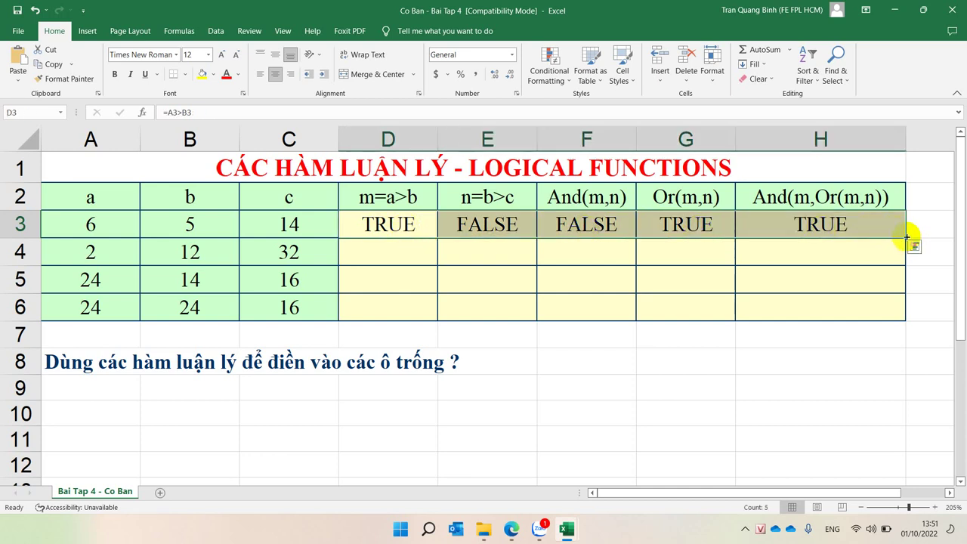
mouse_move(904, 237)
left_mouse_down()
mouse_move(894, 316)
mouse_move(887, 309)
left_mouse_up()
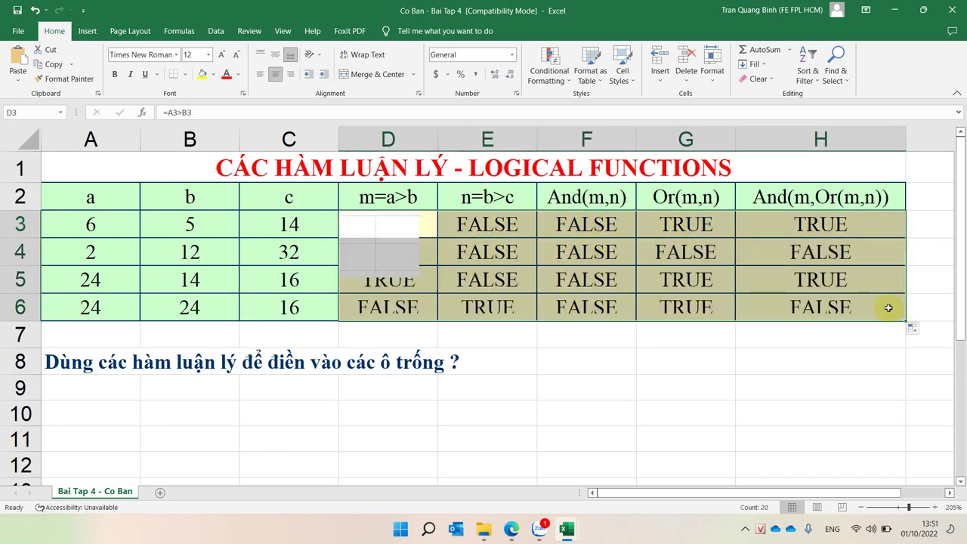
left_click(663, 273)
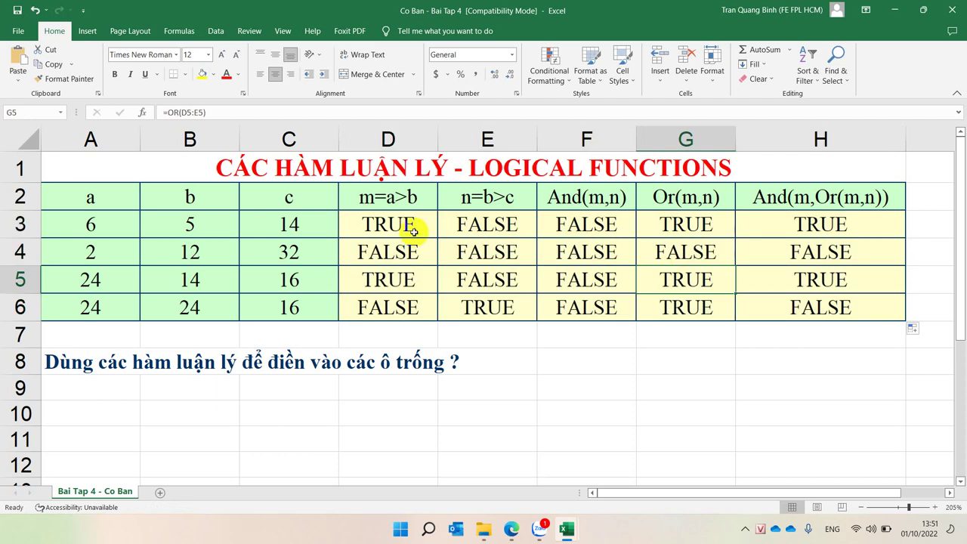
left_click_drag(413, 232, 870, 305)
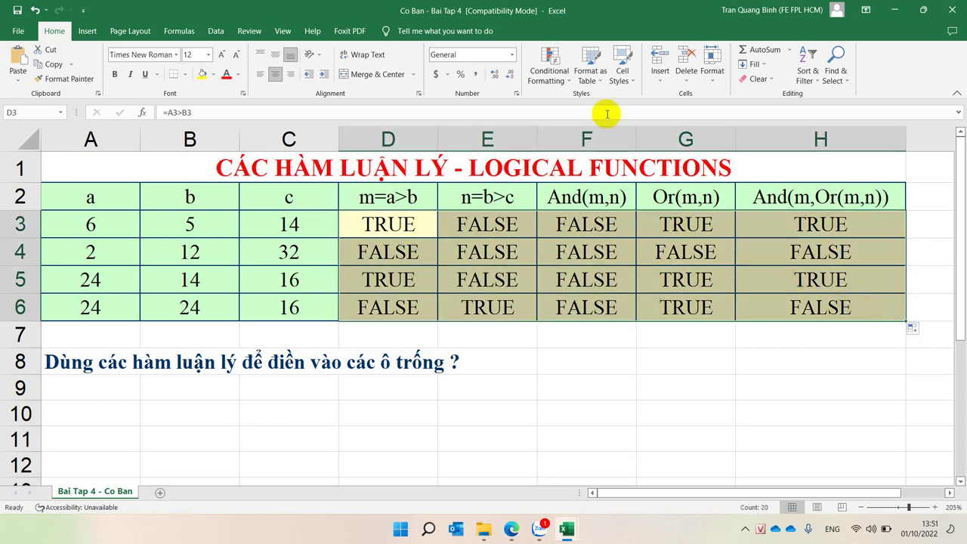
left_click(549, 72)
Highlight D3:H6 cells equal to TRUE with Light Red Fill and Dark Red Text.
mouse_move(560, 102)
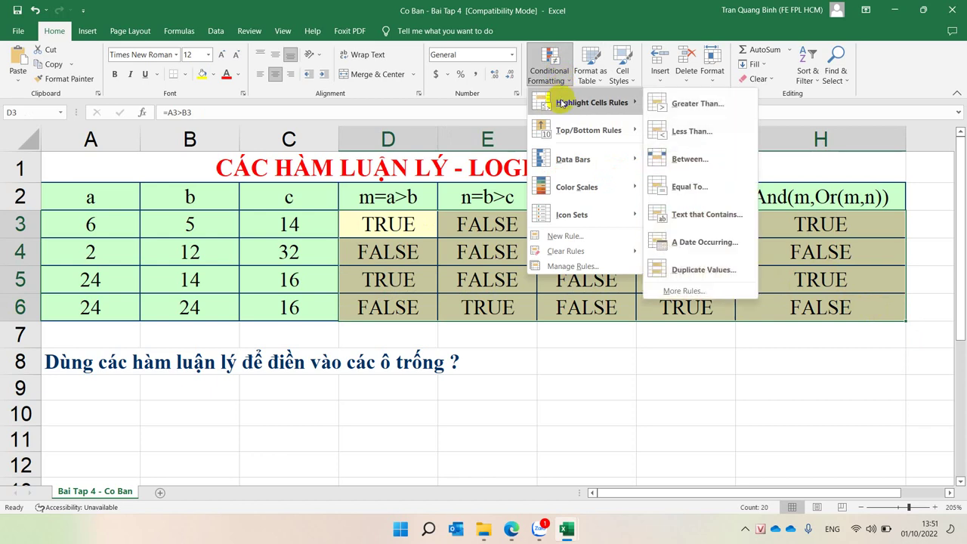
left_click(706, 183)
type("TR")
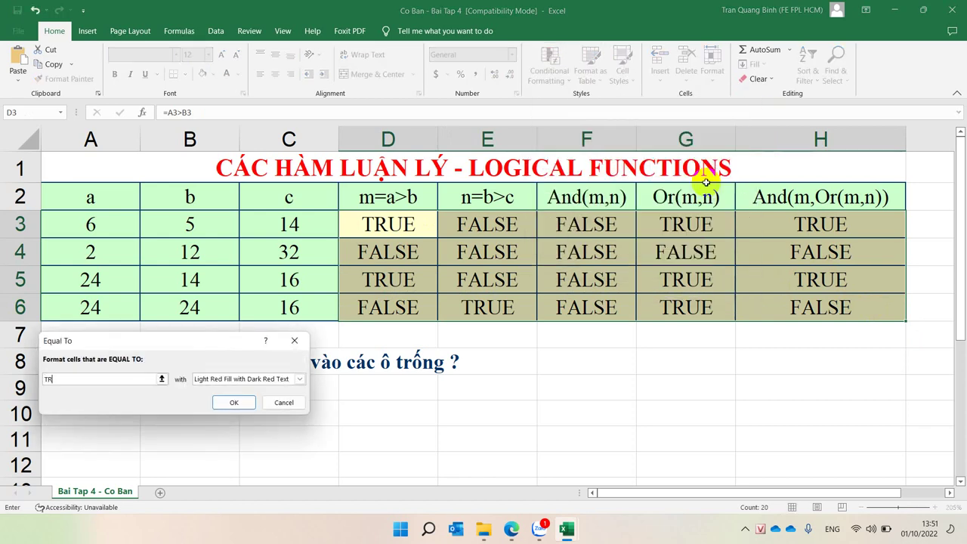
type("UE")
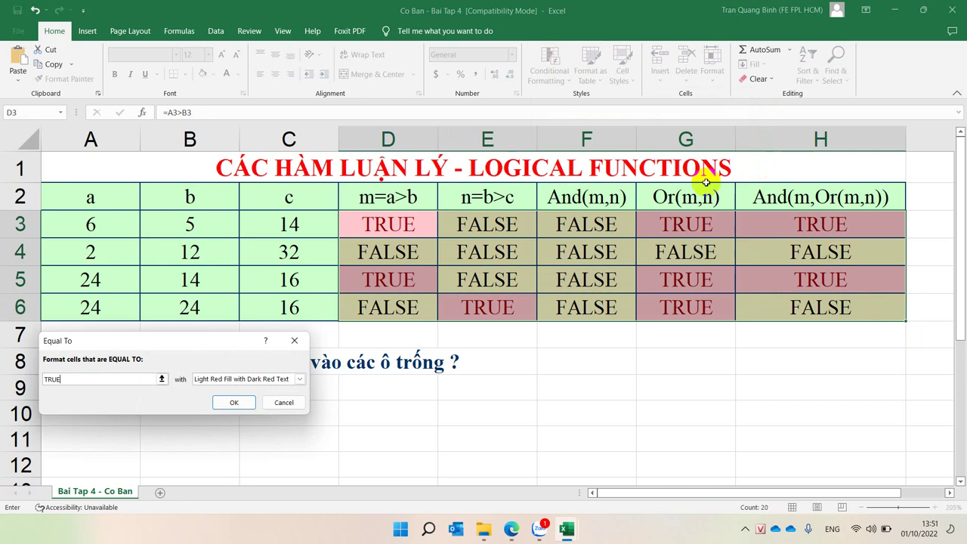
left_click(220, 405)
left_click(566, 278)
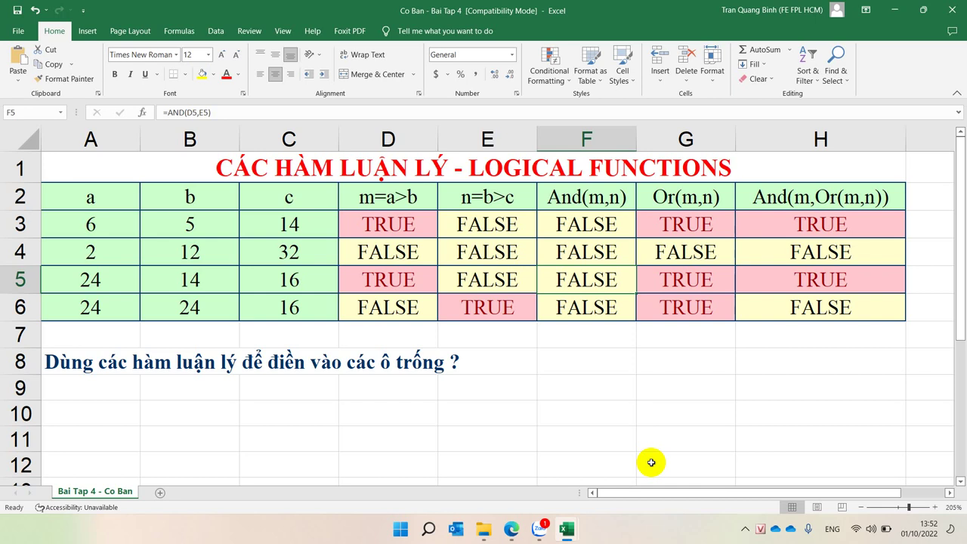
Select D3:H6 and show the Conditional Formatting Highlight Cells Rules choices.
left_click(398, 227)
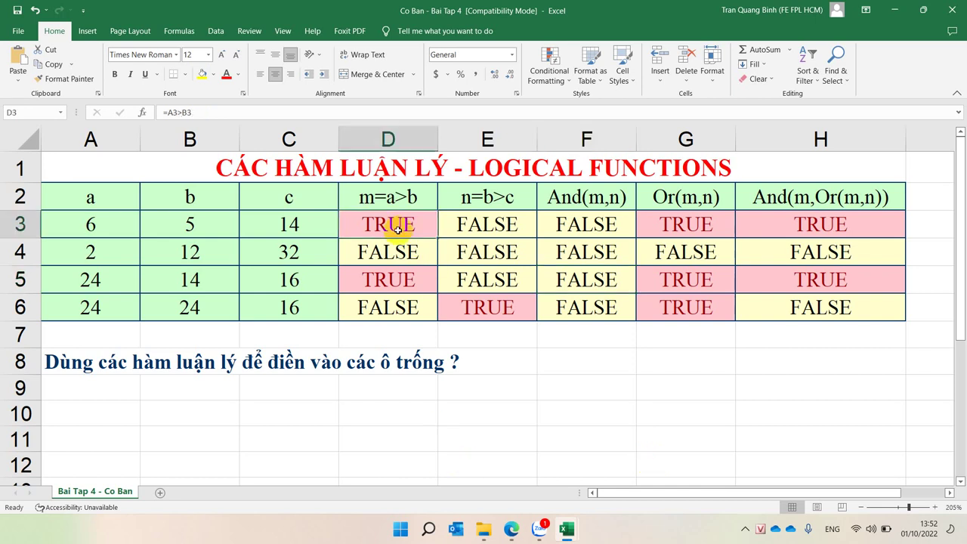
left_click(844, 308, "shift")
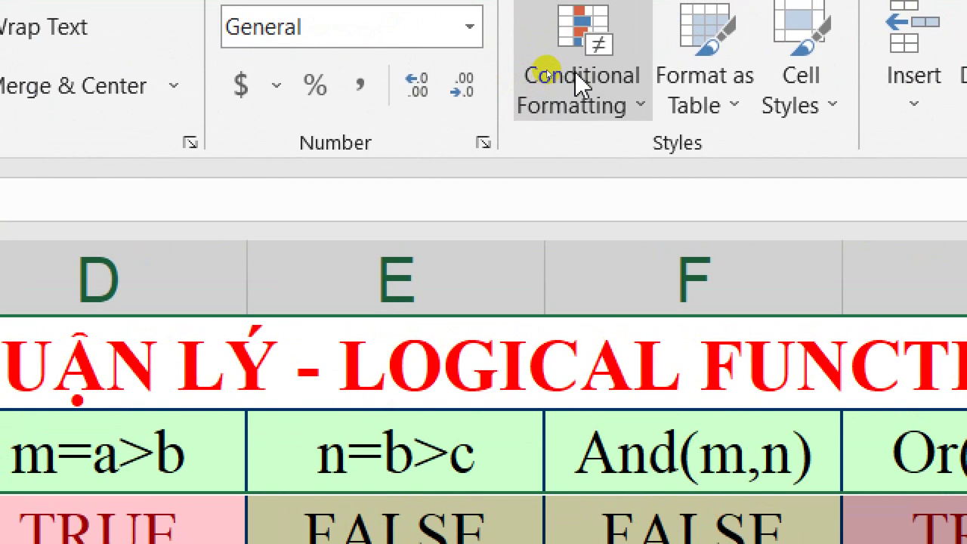
left_click(601, 72)
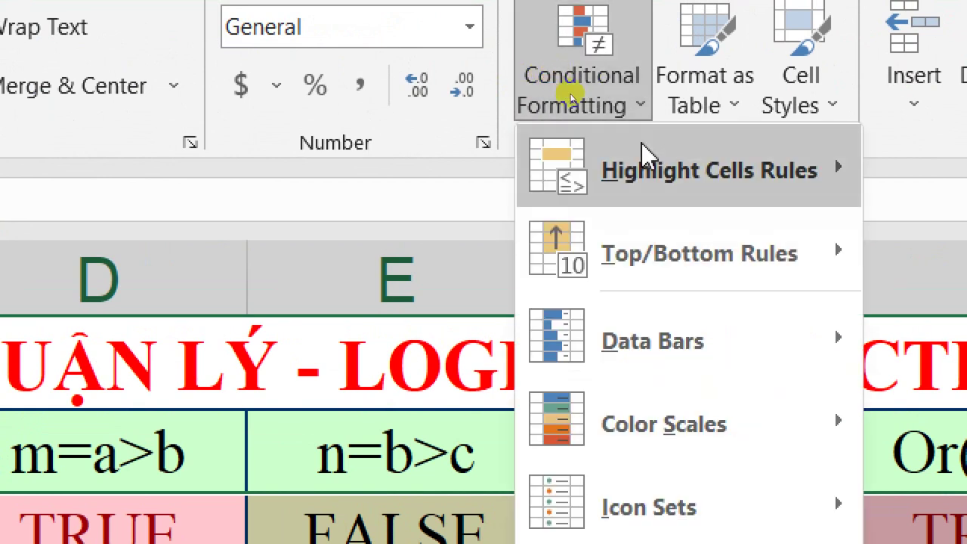
mouse_move(657, 174)
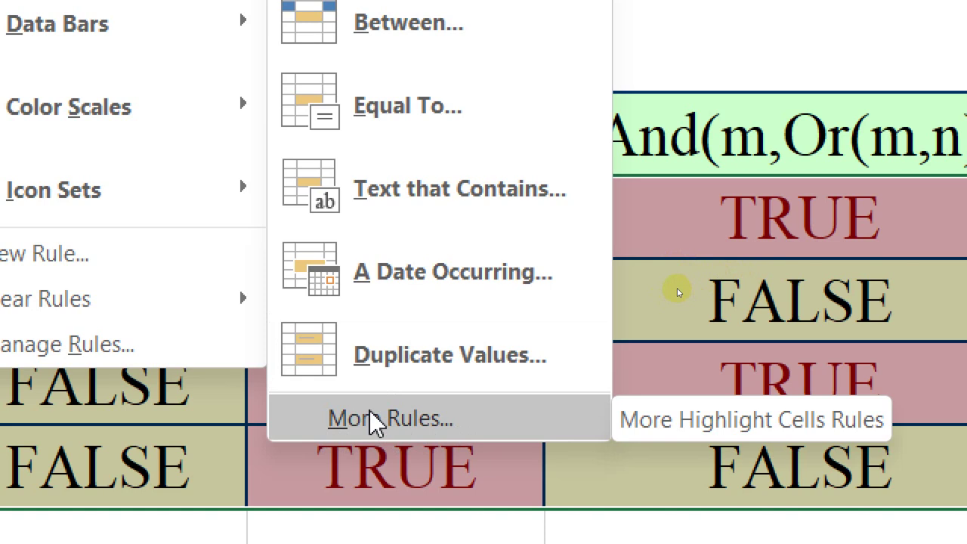
Browse the New Formatting Rule types, cancel without adding a rule, and select F8.
left_click(375, 420)
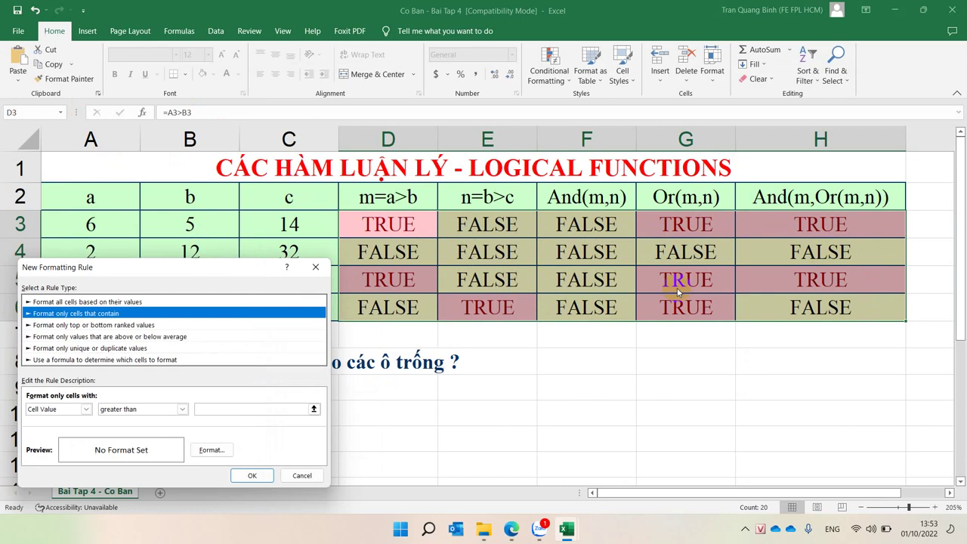
left_click(30, 302)
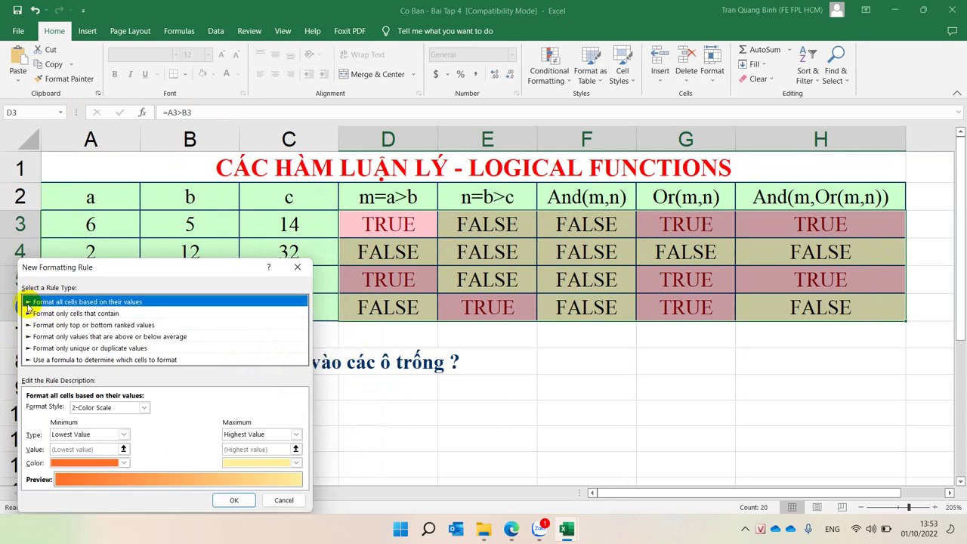
left_click(31, 313)
left_click(30, 325)
left_click(28, 336)
left_click(29, 348)
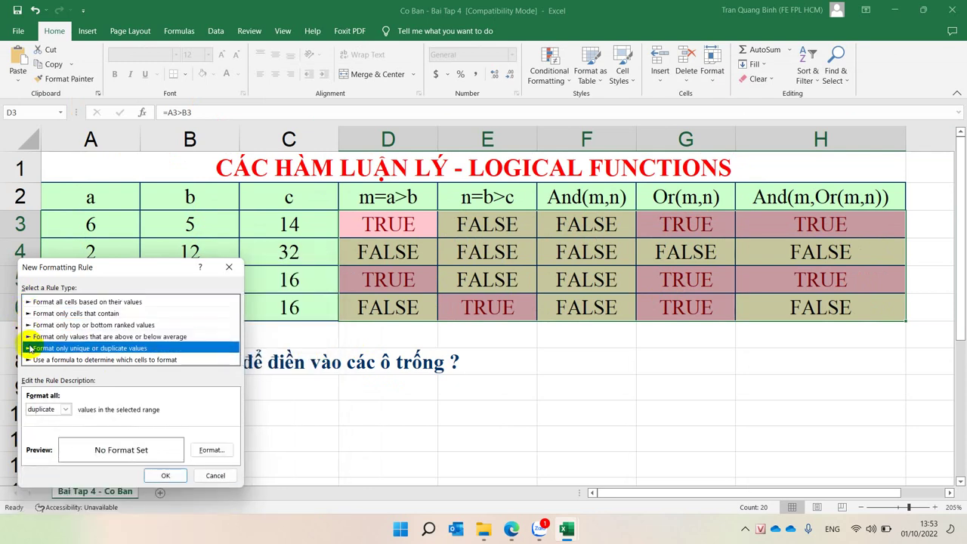
left_click(30, 360)
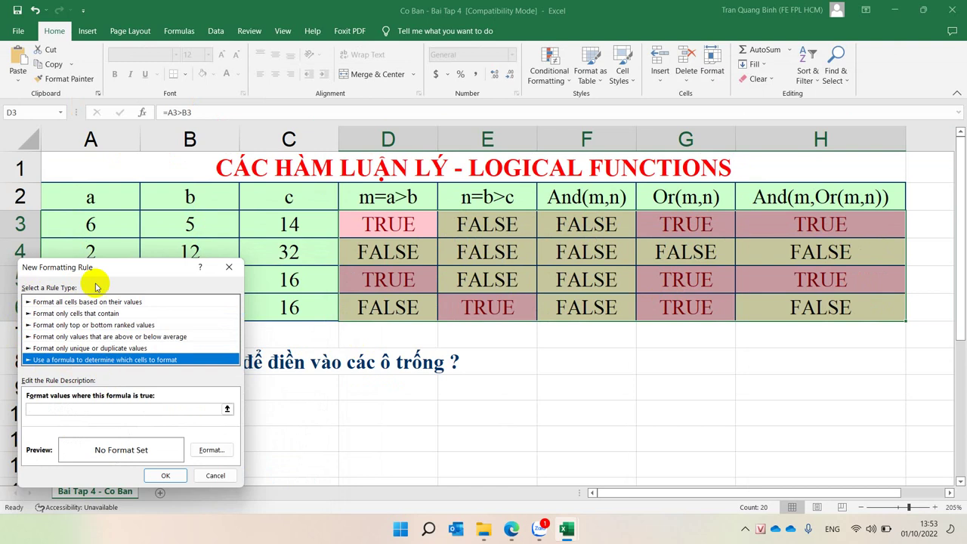
left_click(214, 475)
left_click(586, 366)
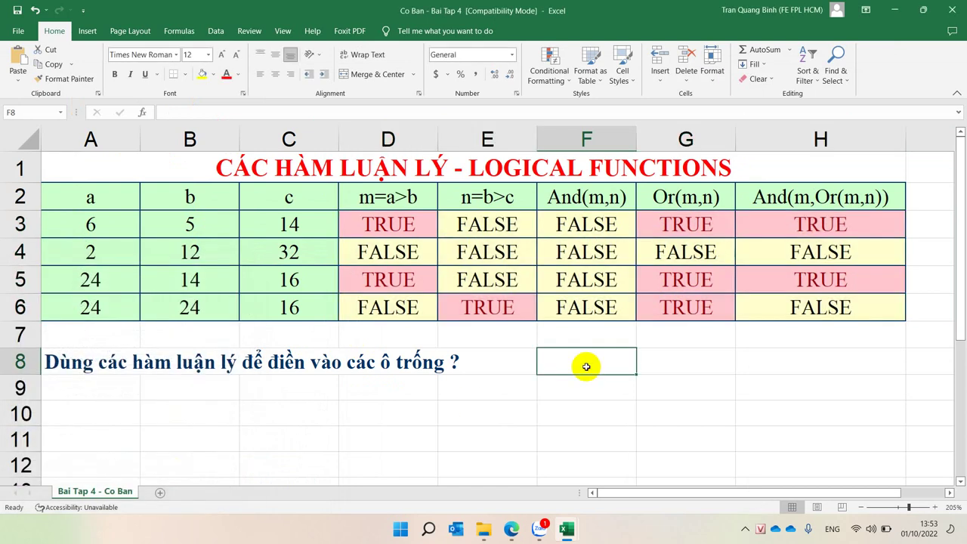
left_click(744, 528)
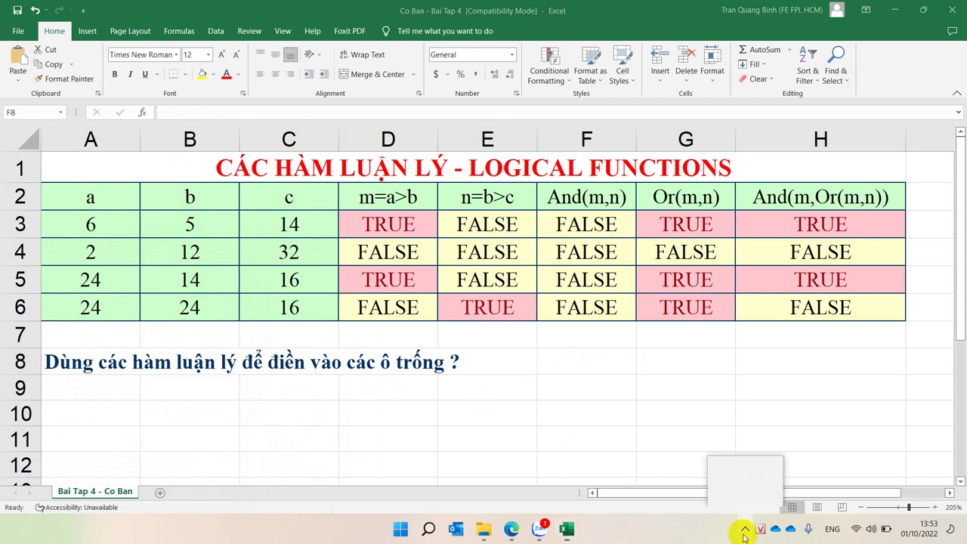